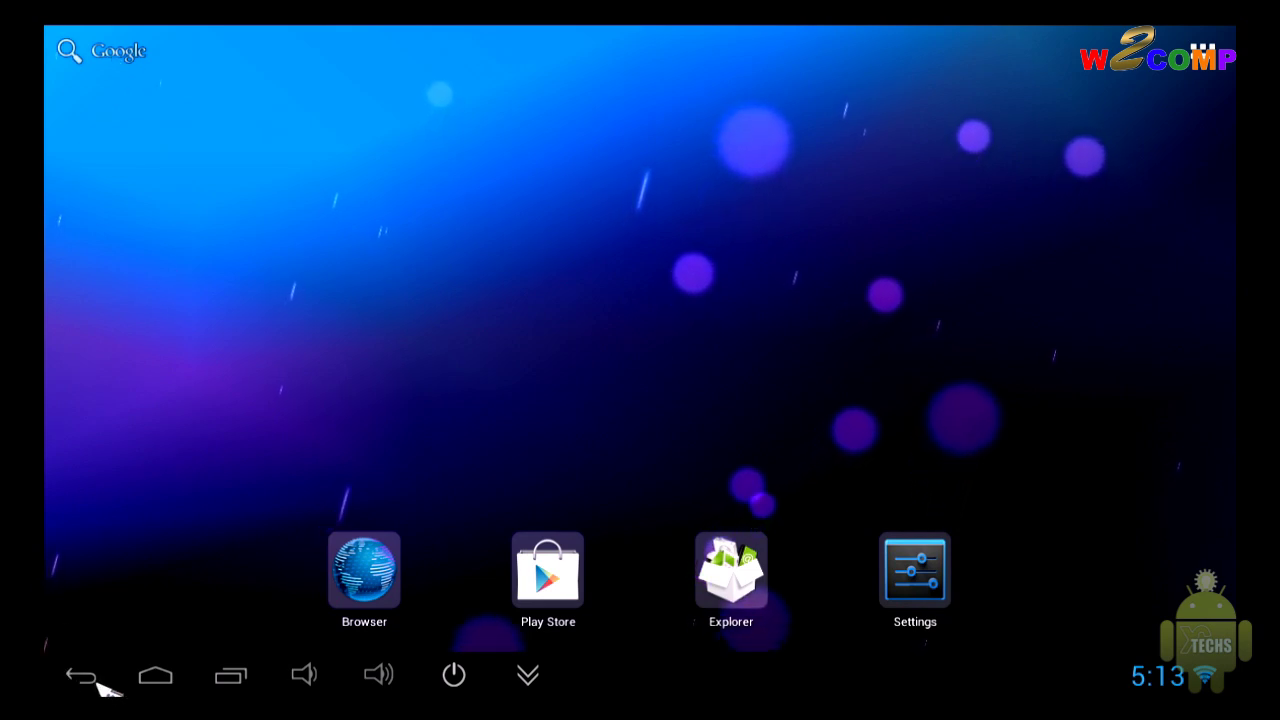
Remove Play Store, Browser and Settings from the recent apps list, ending on the home screen
left_click(160, 680)
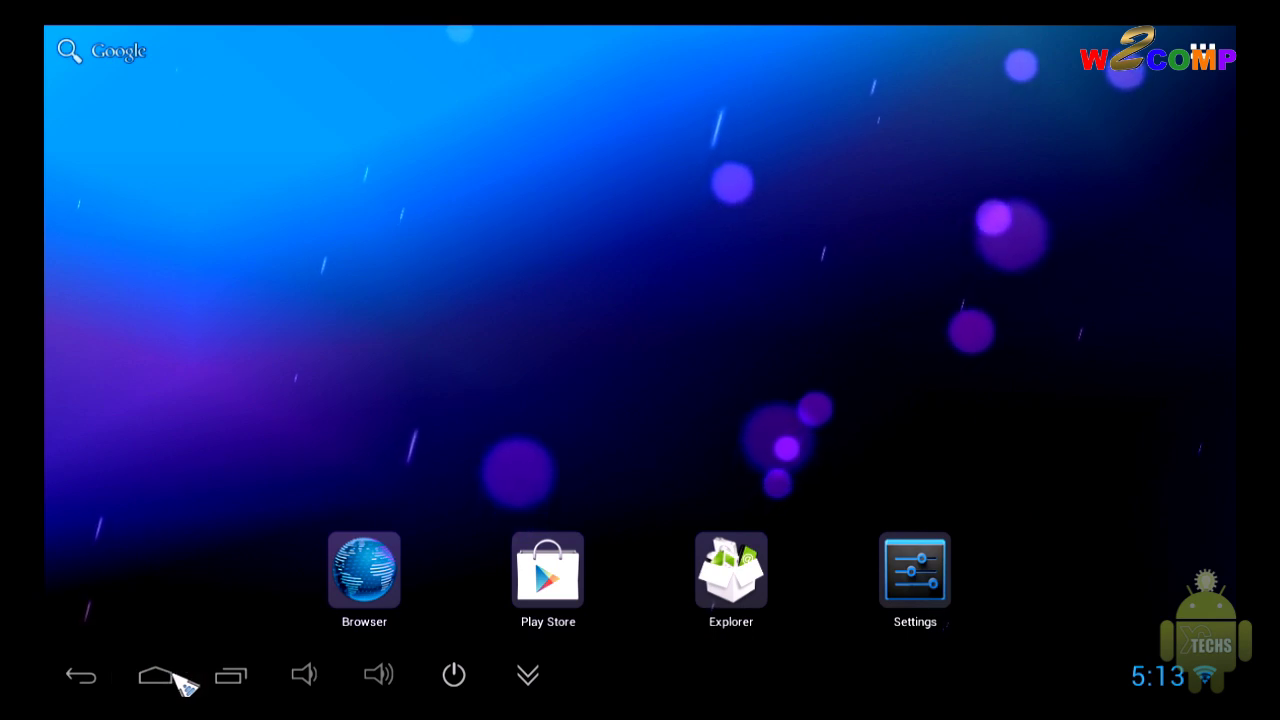
left_click(240, 678)
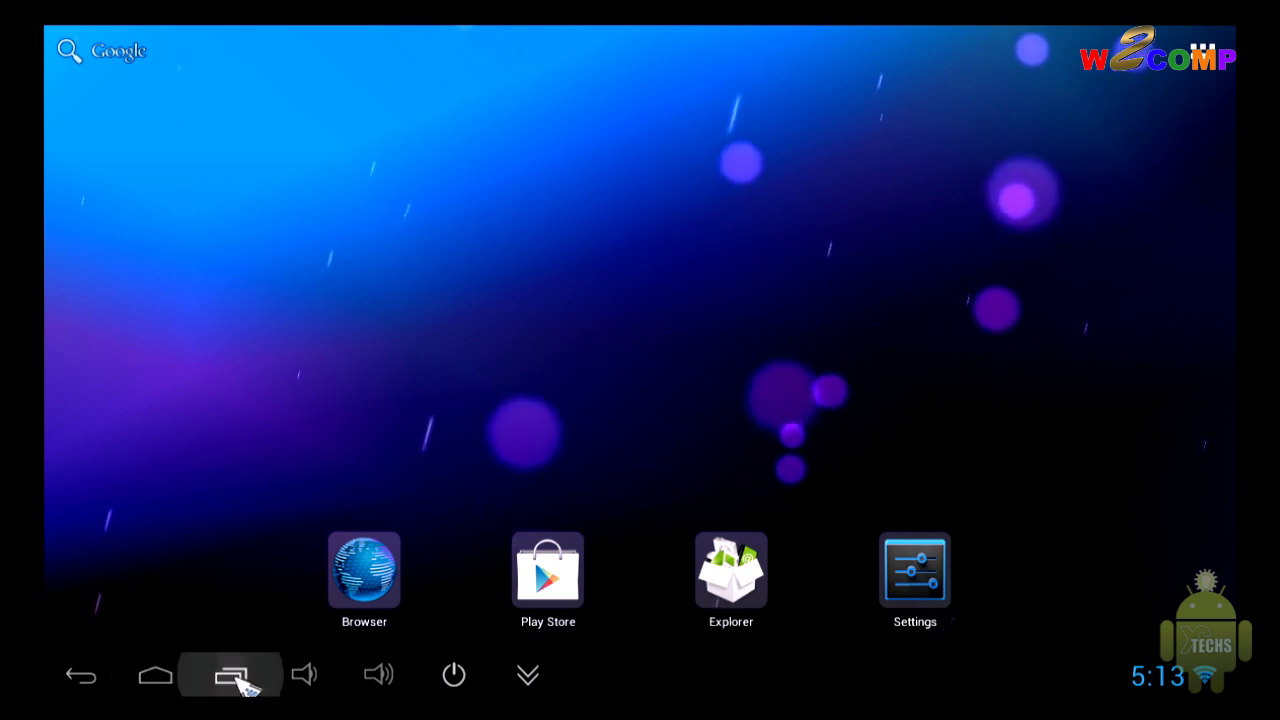
left_click(251, 597)
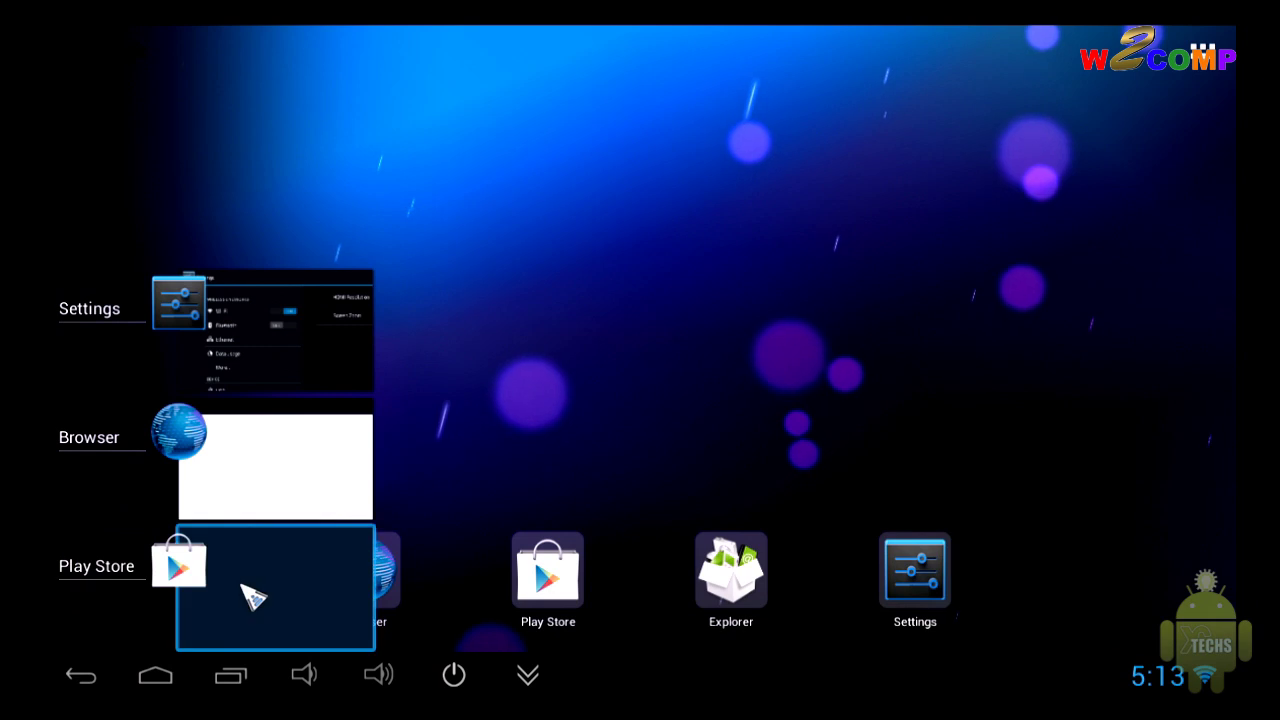
left_click(201, 516)
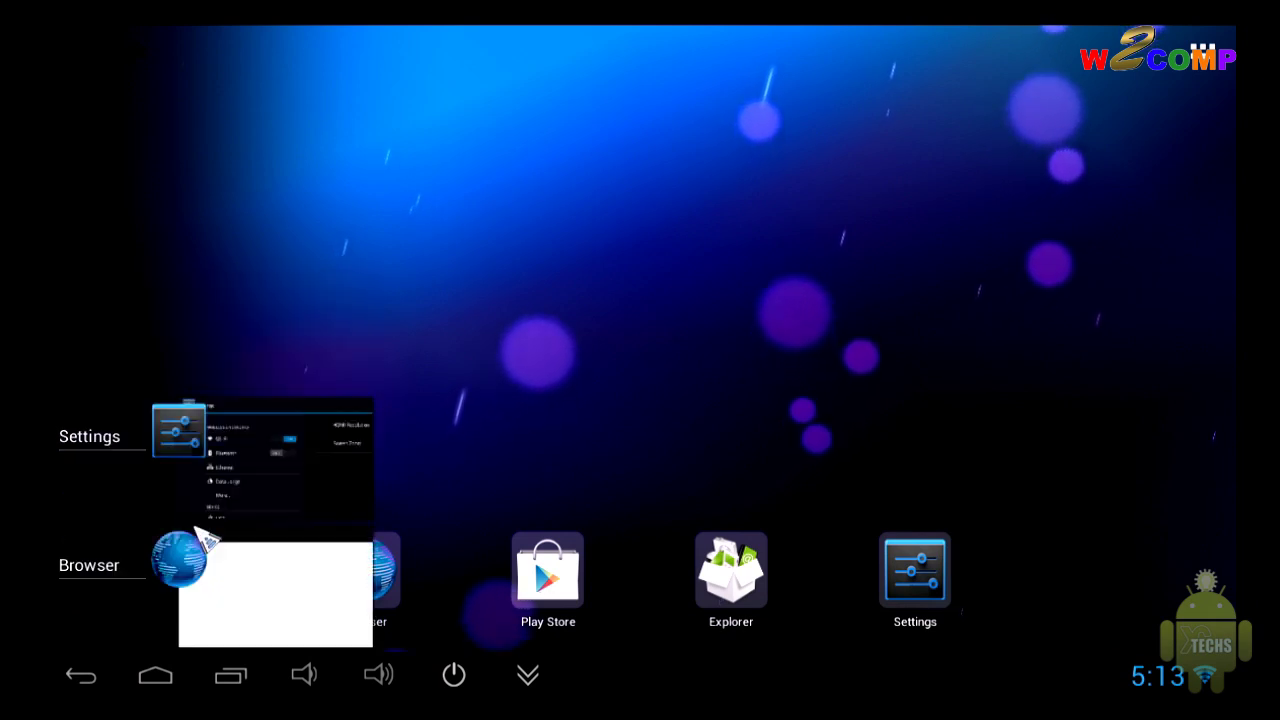
left_click_drag(251, 586, 1005, 660)
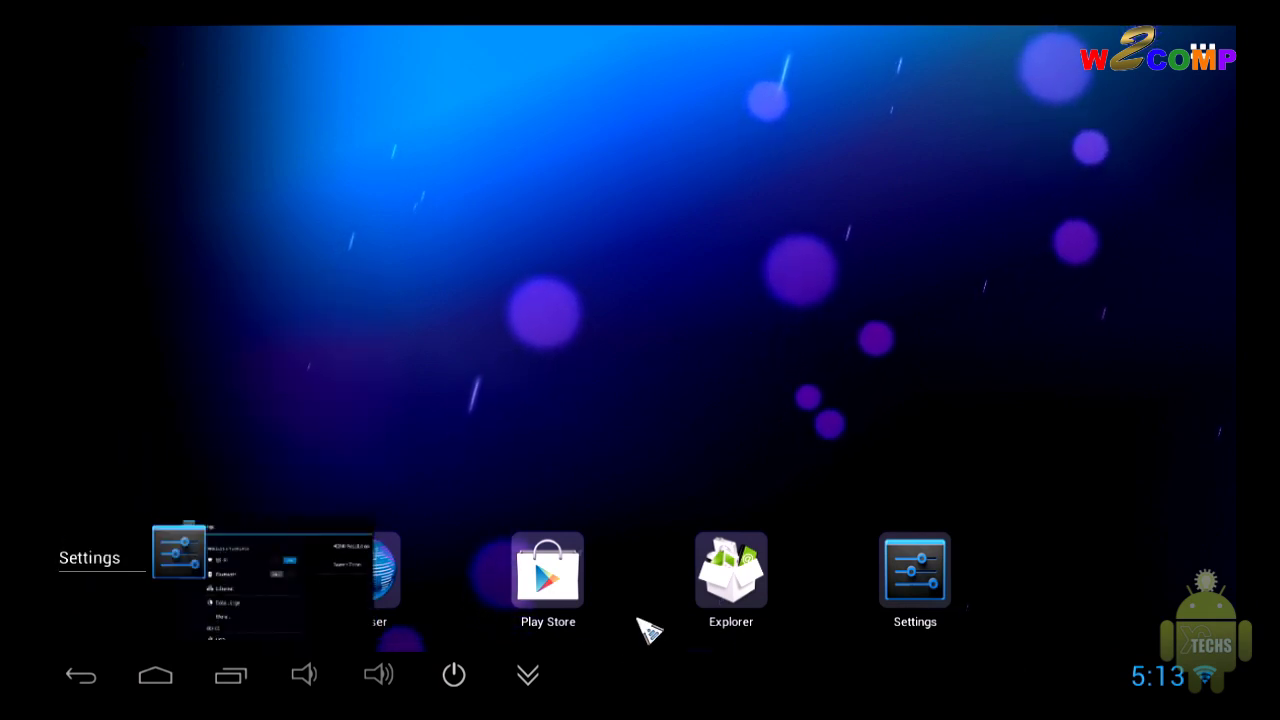
left_click_drag(240, 592, 100, 591)
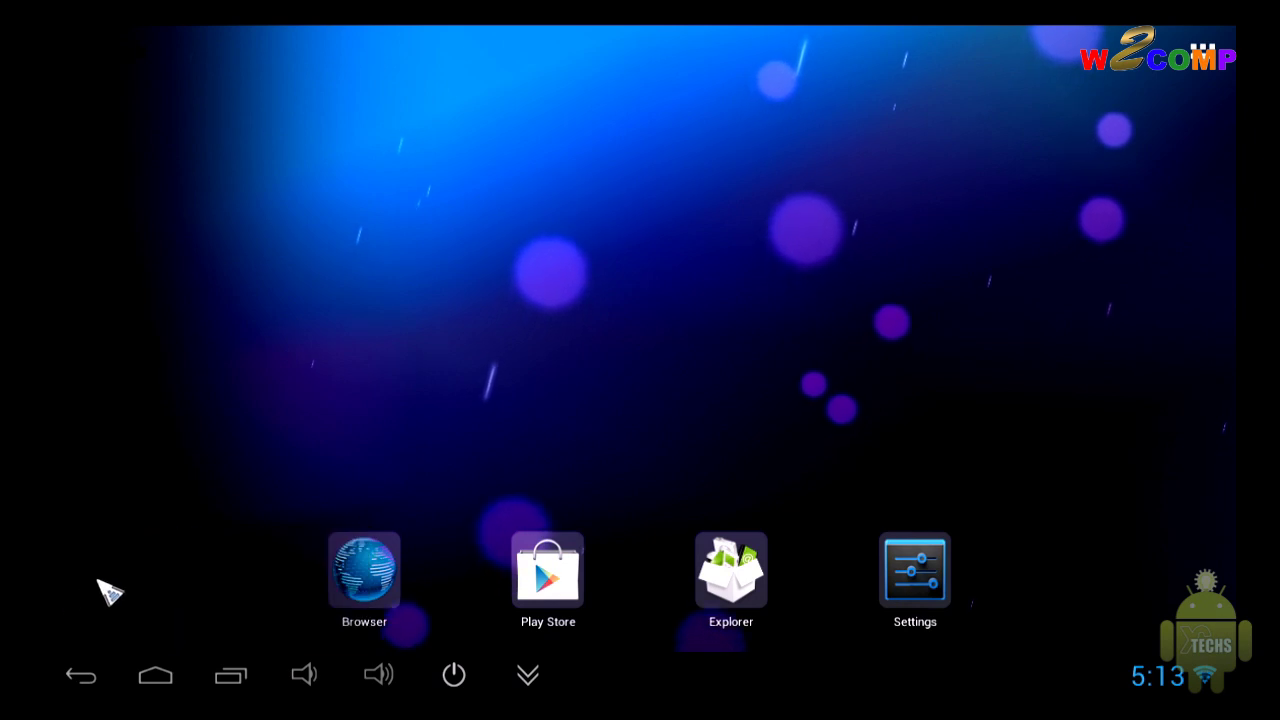
Raise the volume two steps to maximum and cancel the shut-down prompt
left_click(309, 684)
left_click(379, 678)
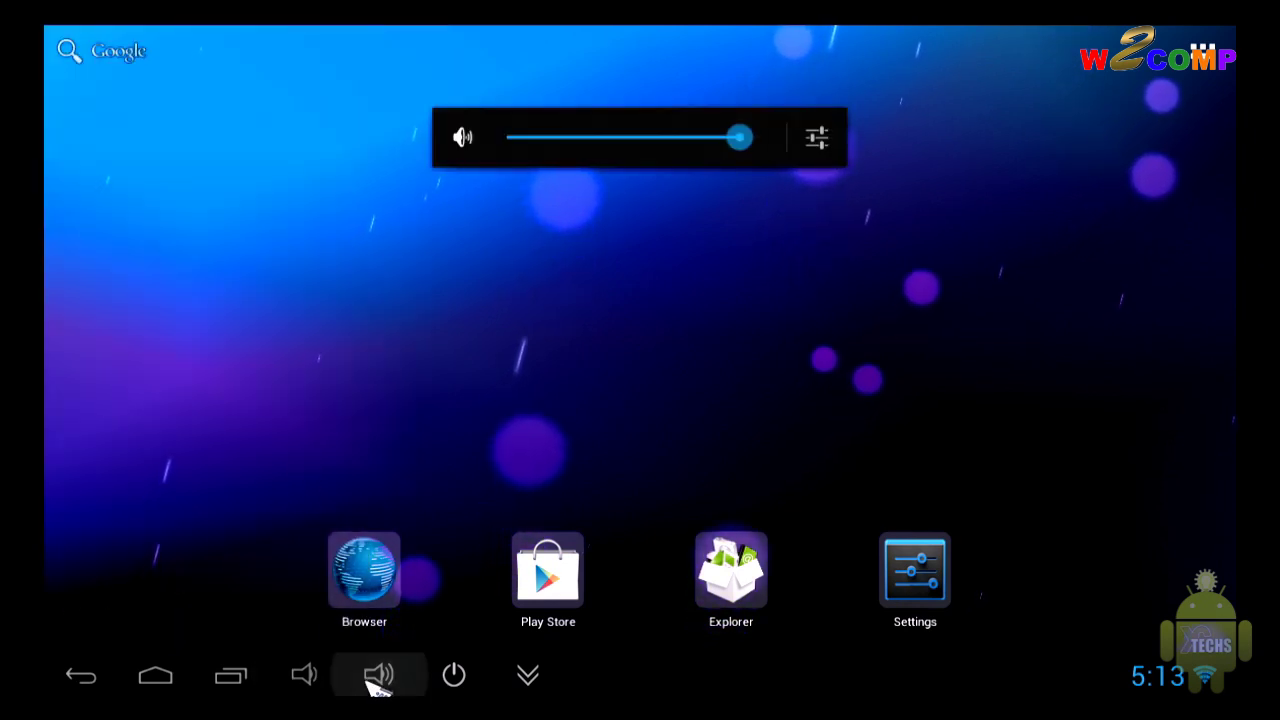
left_click(379, 678)
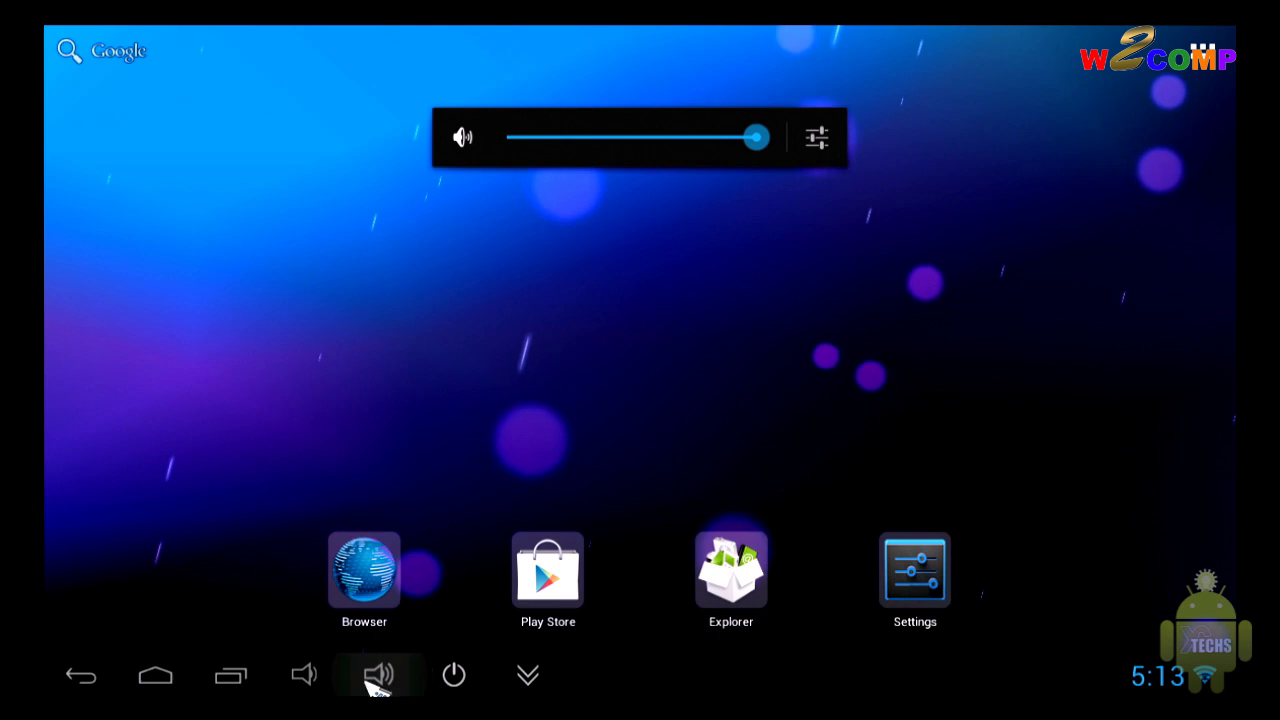
left_click(463, 679)
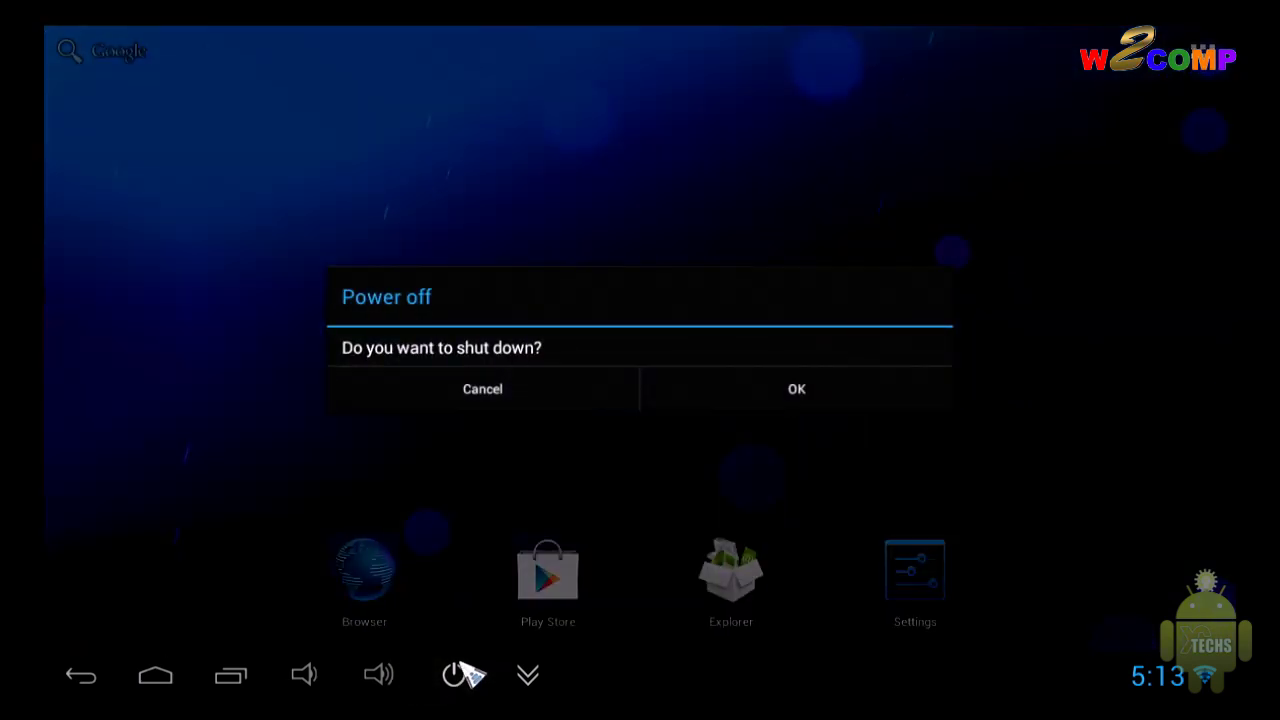
left_click(486, 390)
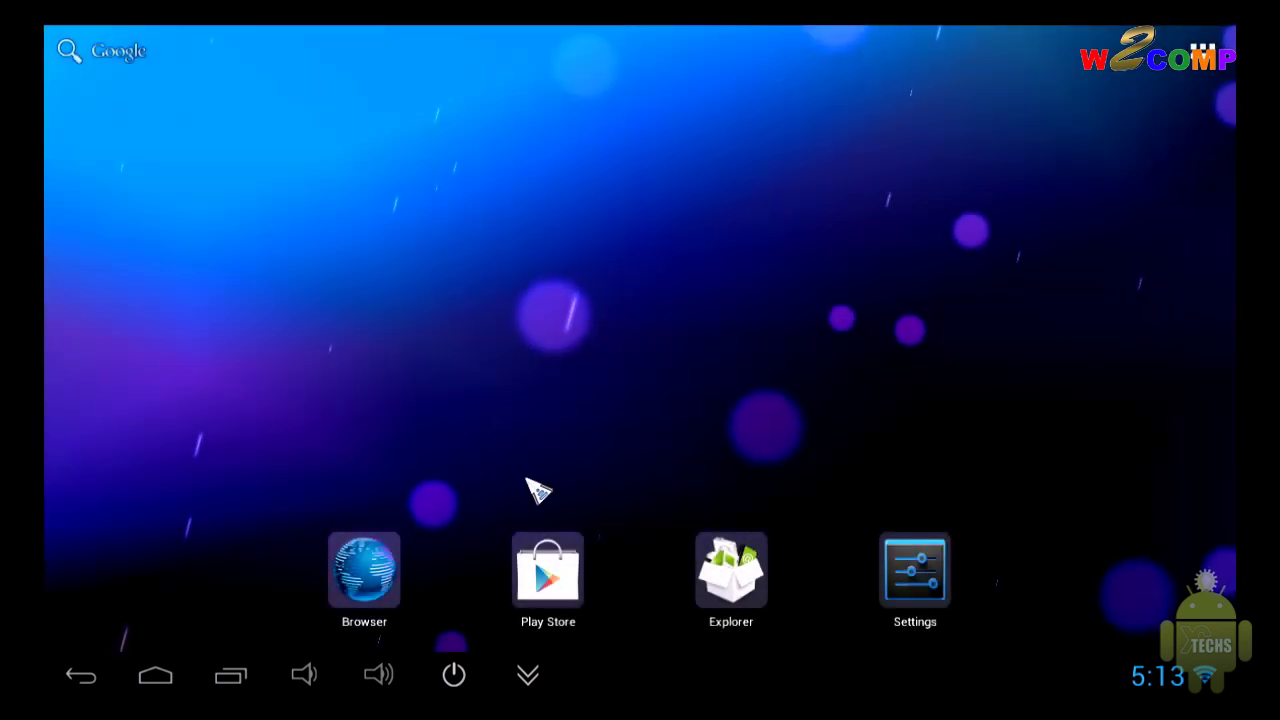
Check the time and Wi-Fi notification panel, then show the grid of all installed apps
left_click(531, 679)
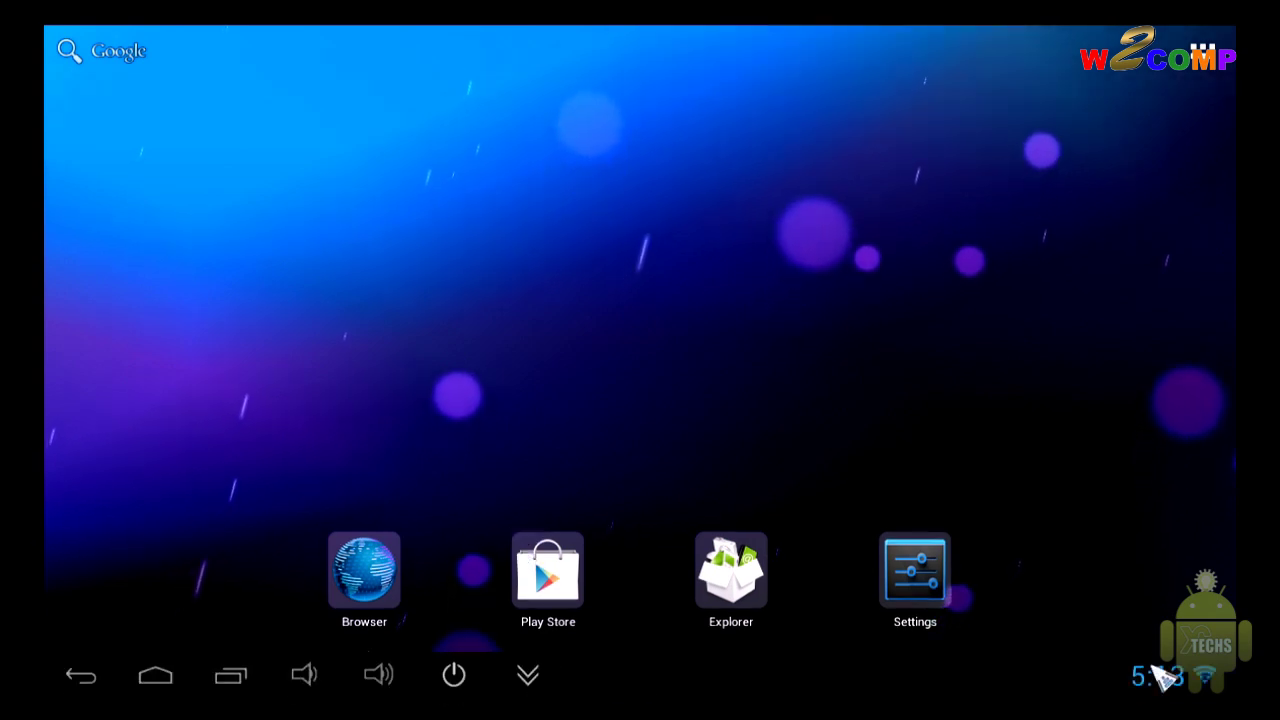
left_click(1158, 680)
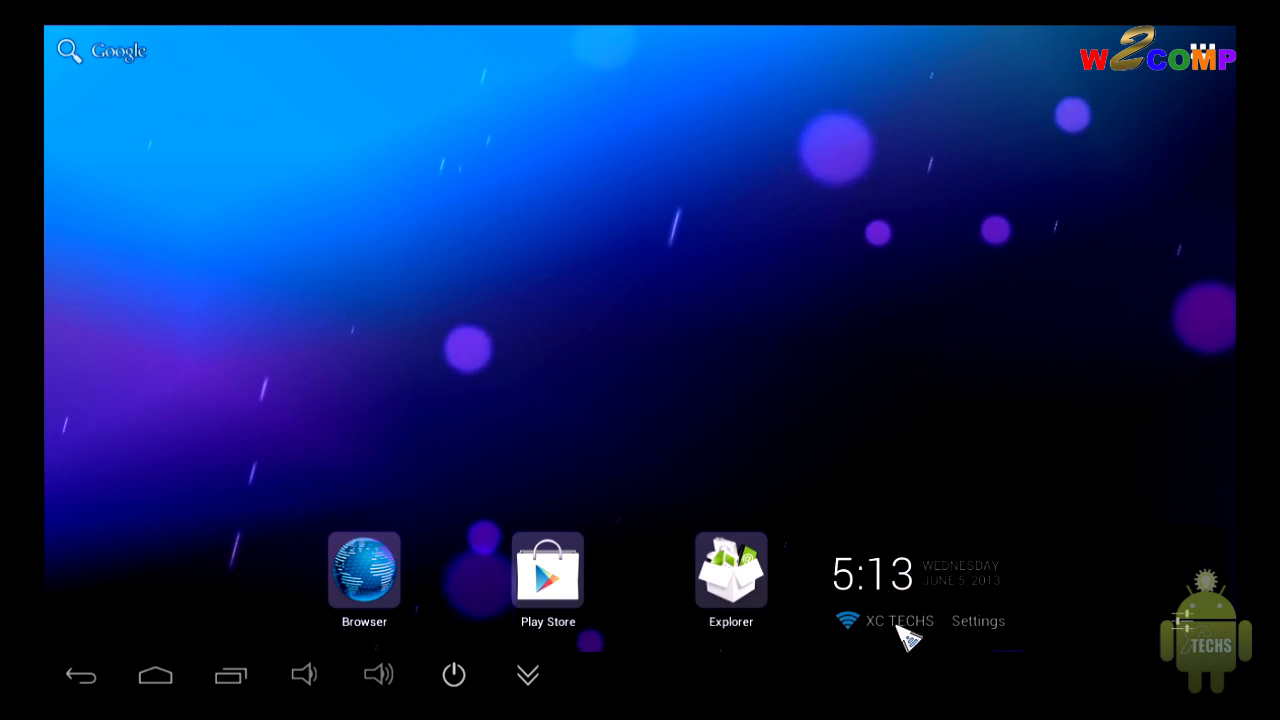
left_click(876, 445)
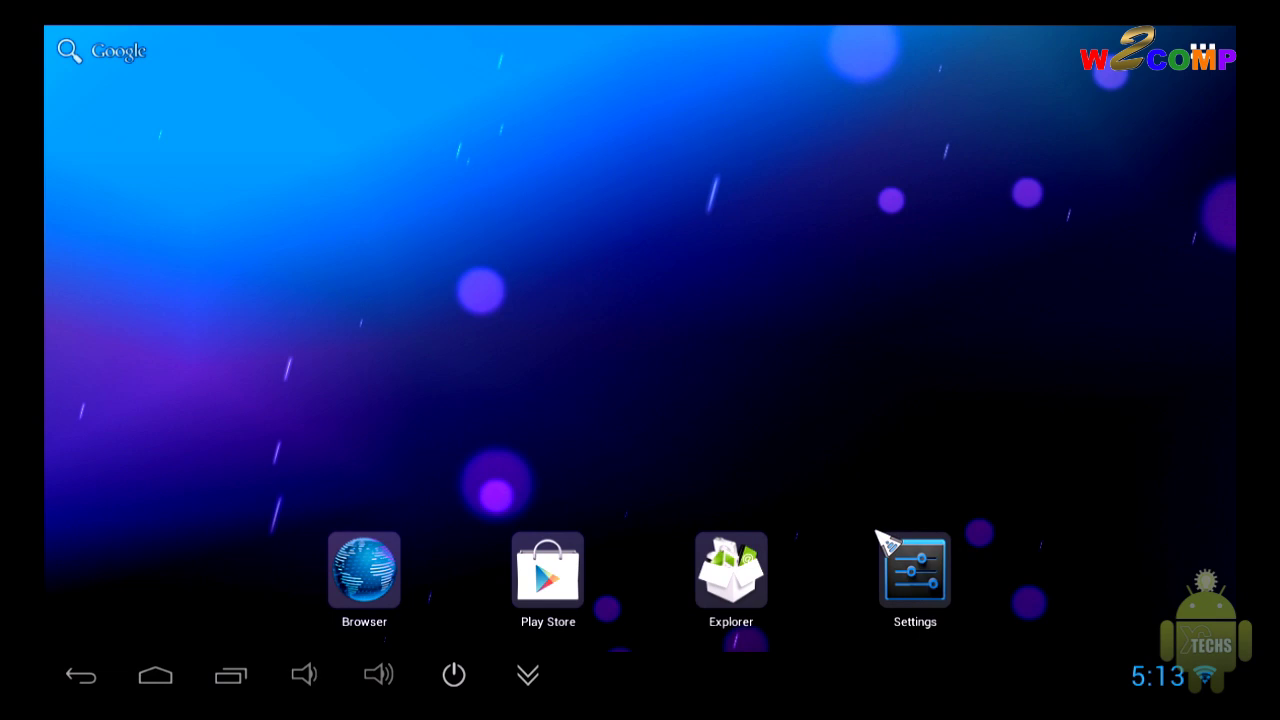
left_click(1209, 63)
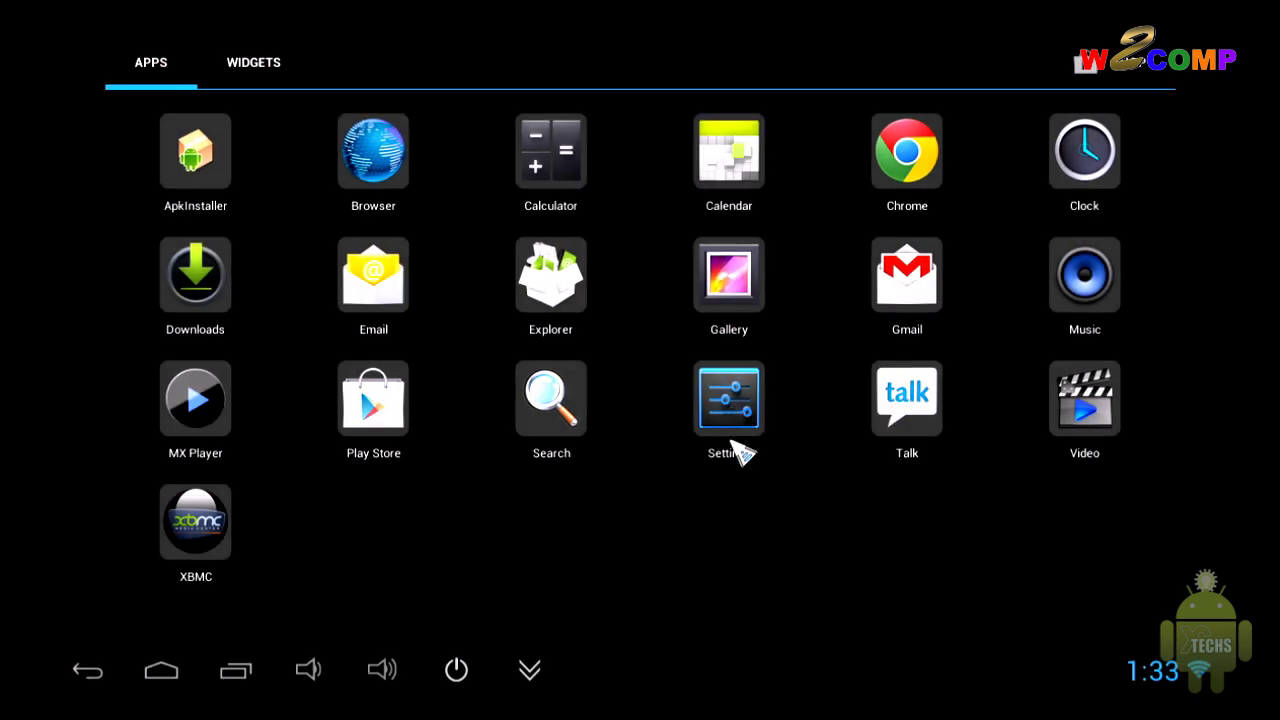
Launch Settings and look through the Bluetooth, Ethernet and Data usage sections
left_click(732, 386)
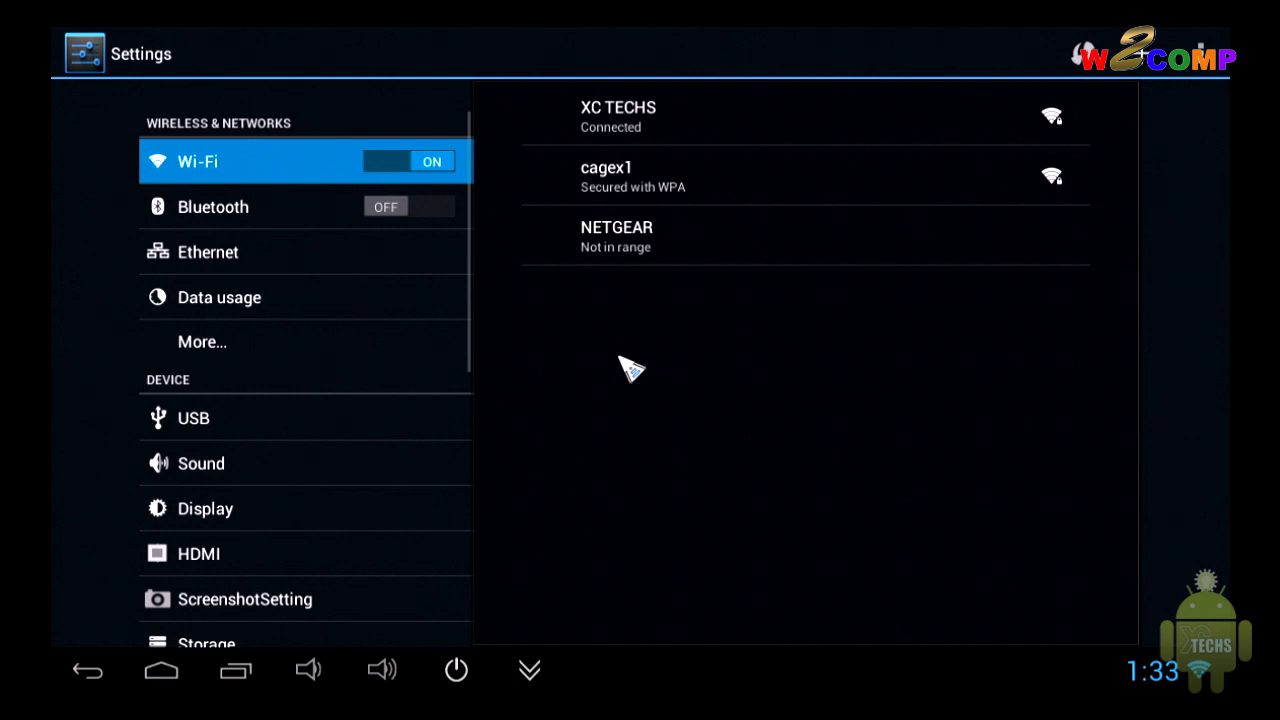
left_click(258, 212)
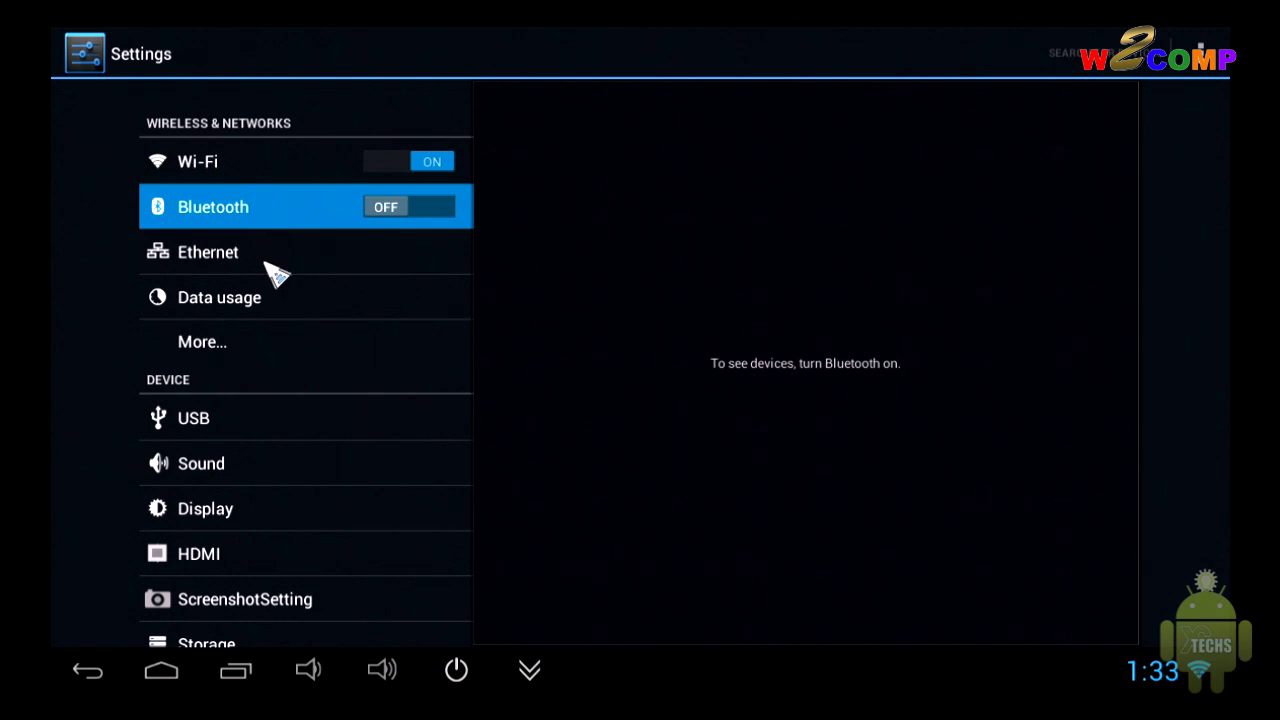
left_click_drag(268, 264, 268, 176)
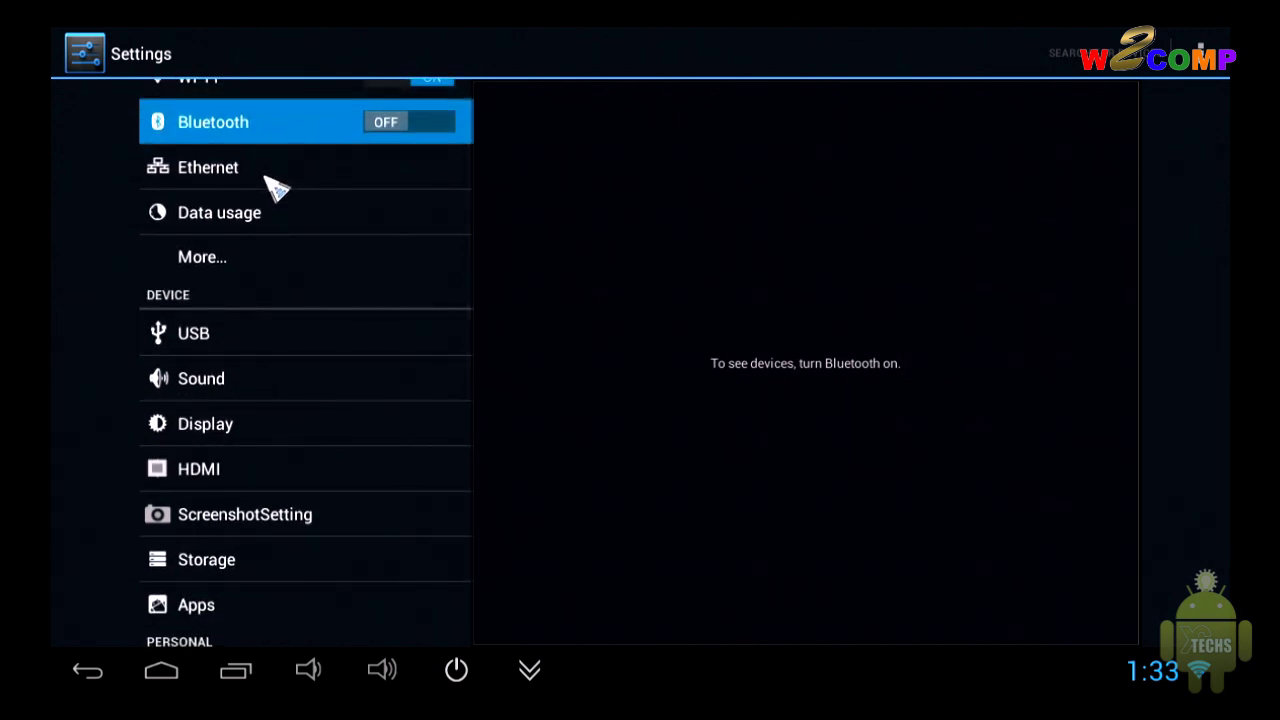
left_click(270, 176)
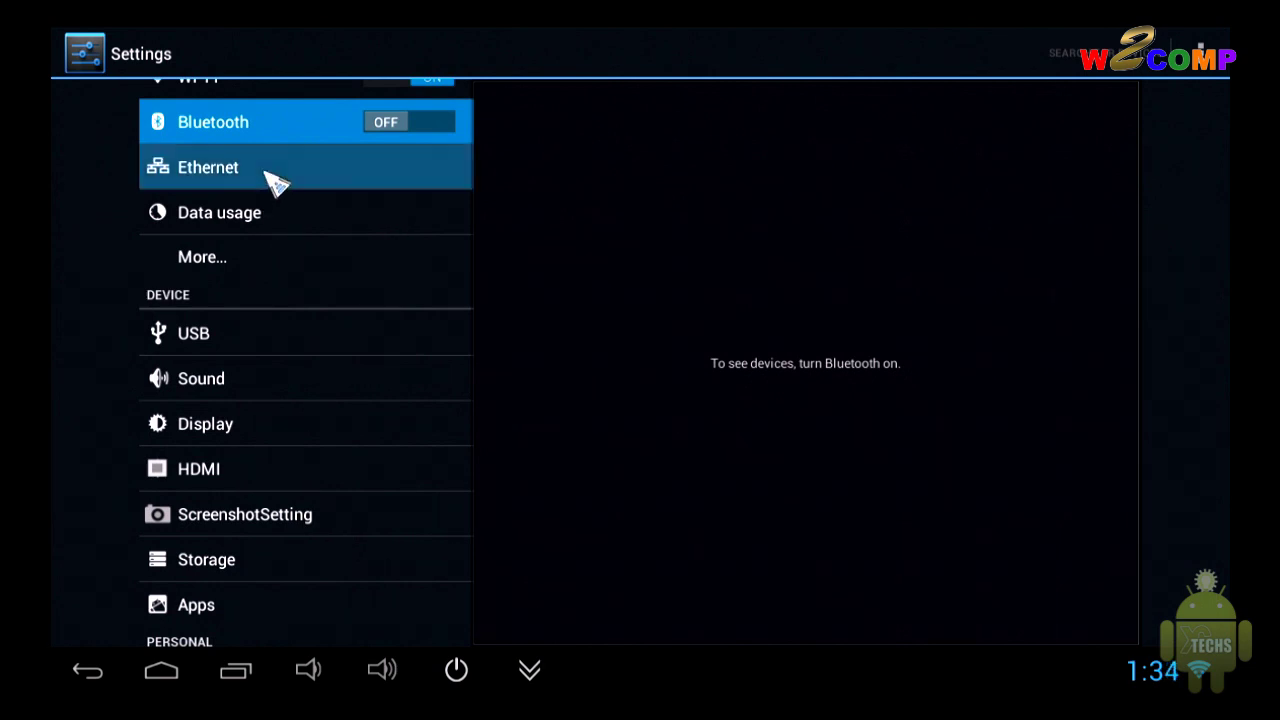
left_click_drag(285, 234, 285, 182)
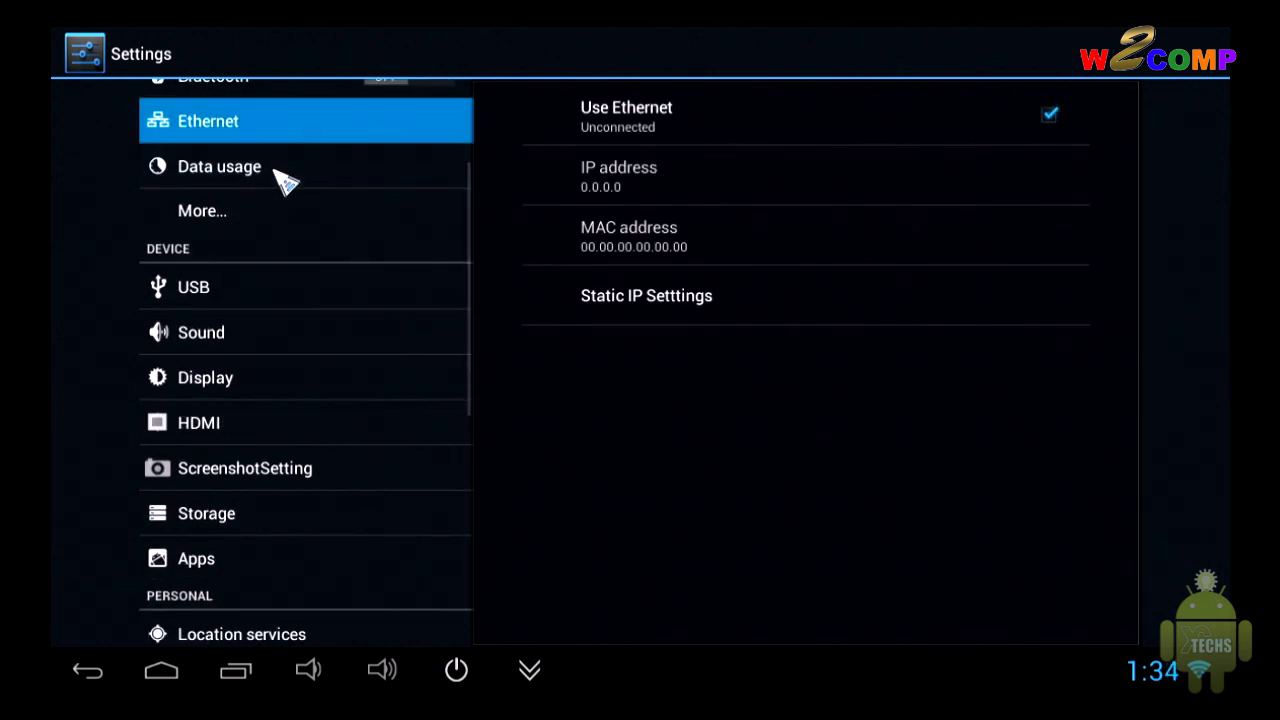
left_click(285, 182)
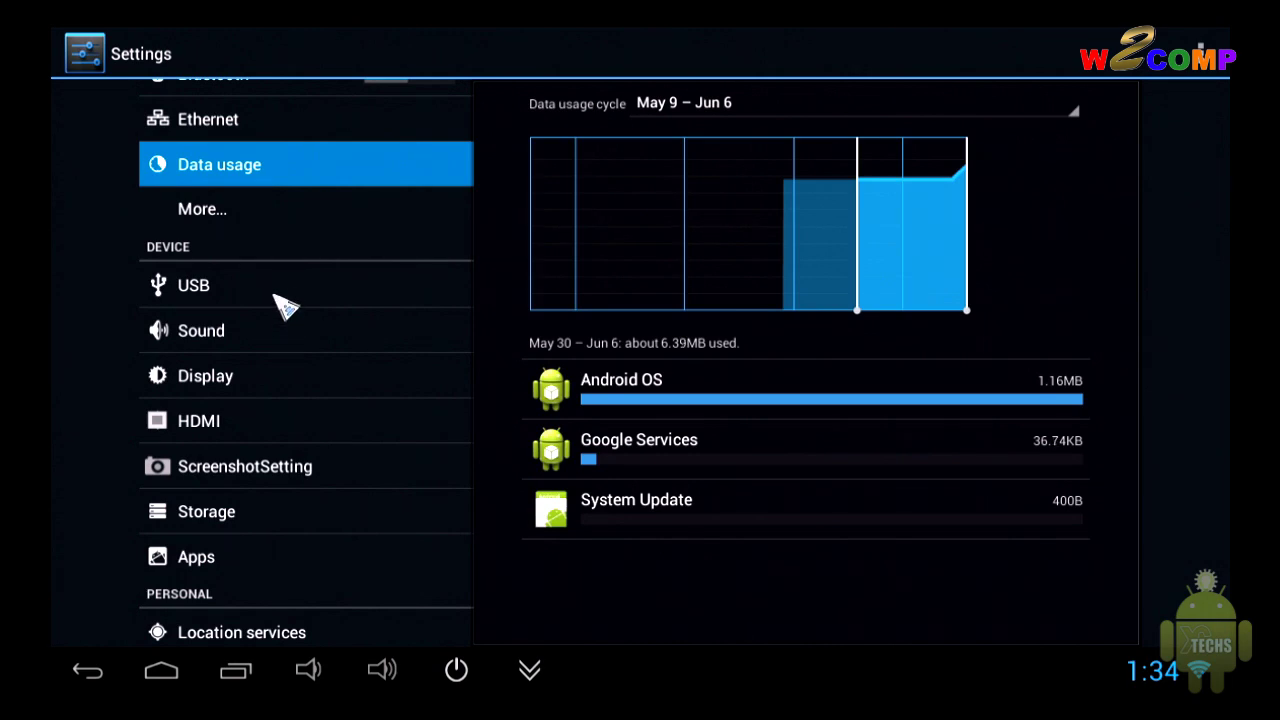
Browse USB, Sound and Display settings, then bring up the HDMI Resolution list
left_click(286, 298)
left_click_drag(284, 334, 284, 250)
left_click(285, 256)
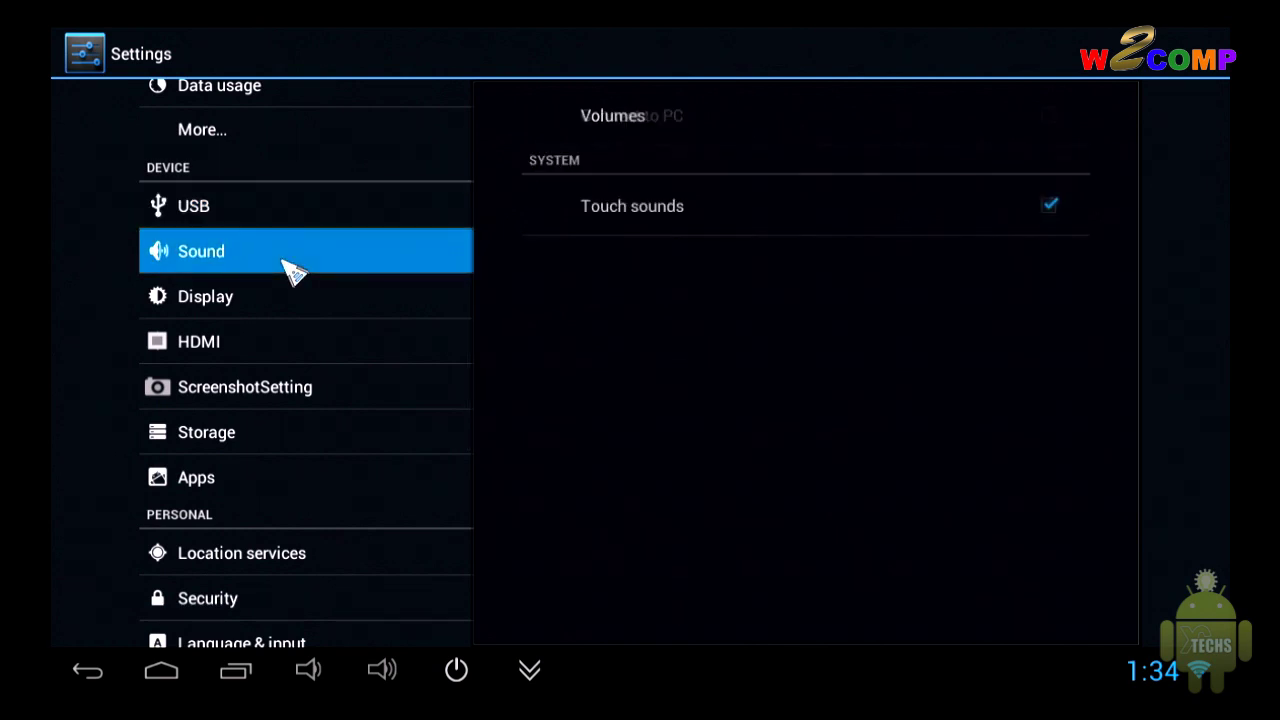
left_click(290, 302)
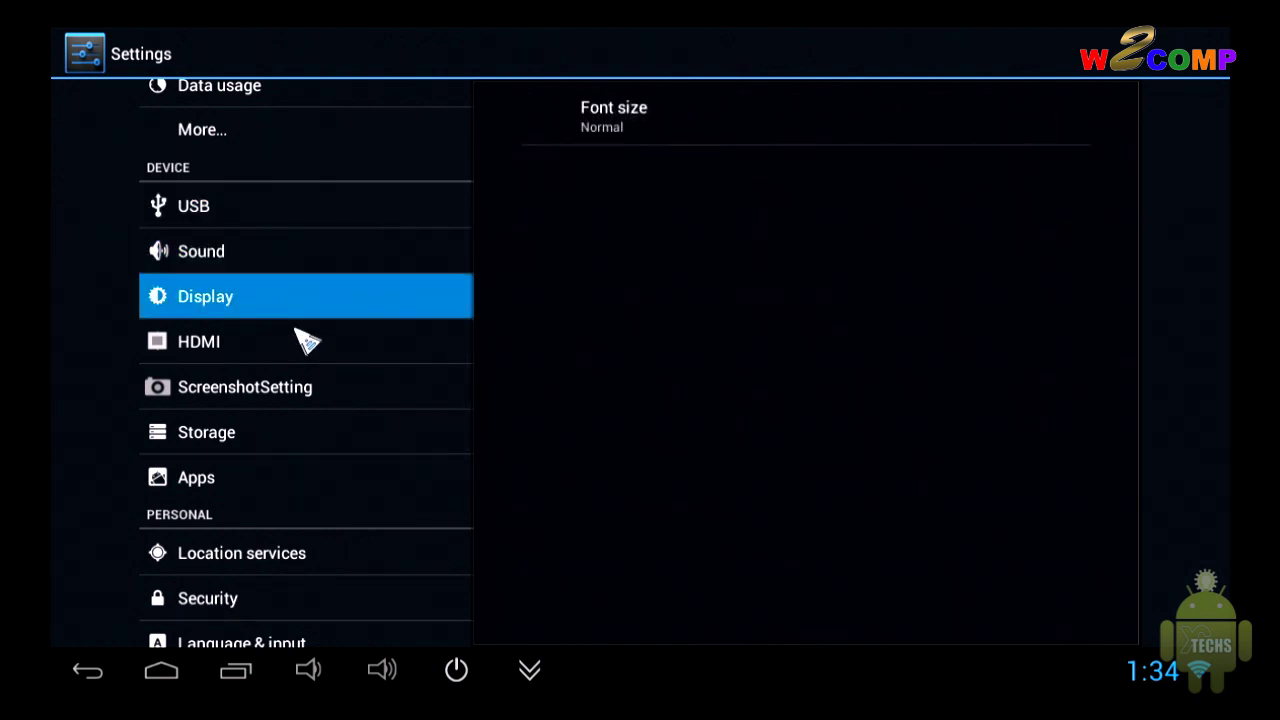
left_click(297, 343)
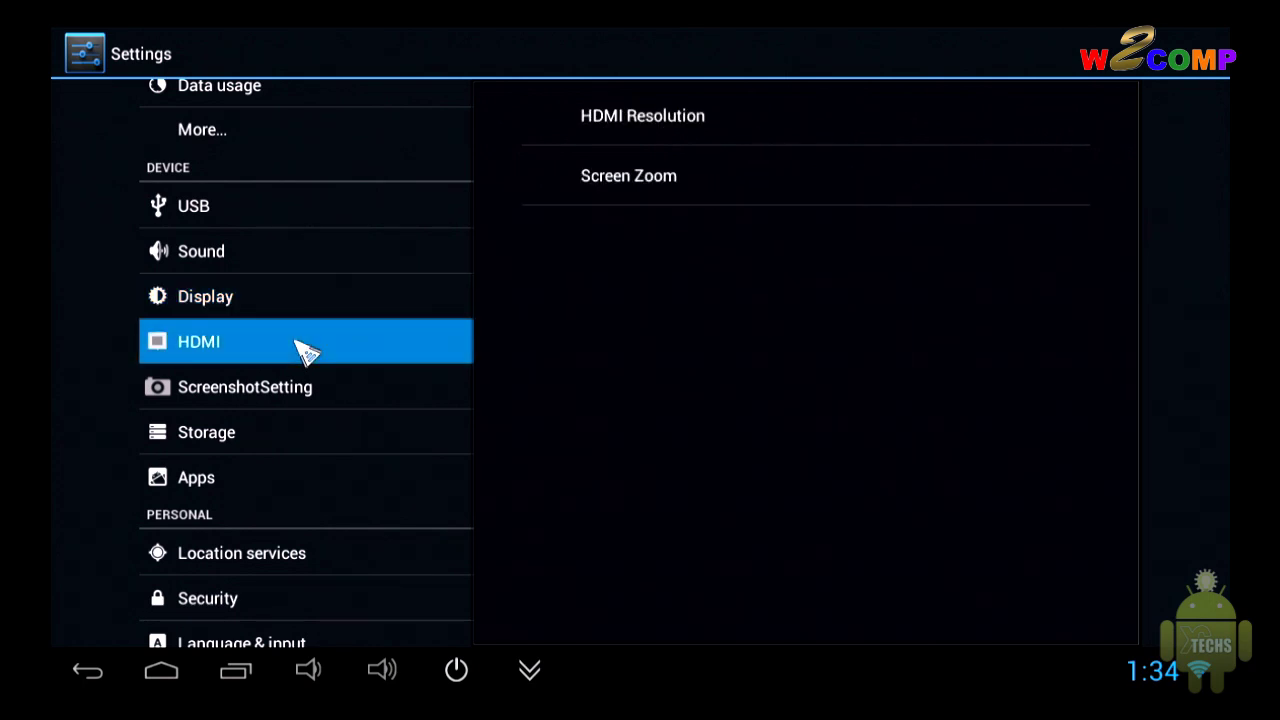
left_click(643, 128)
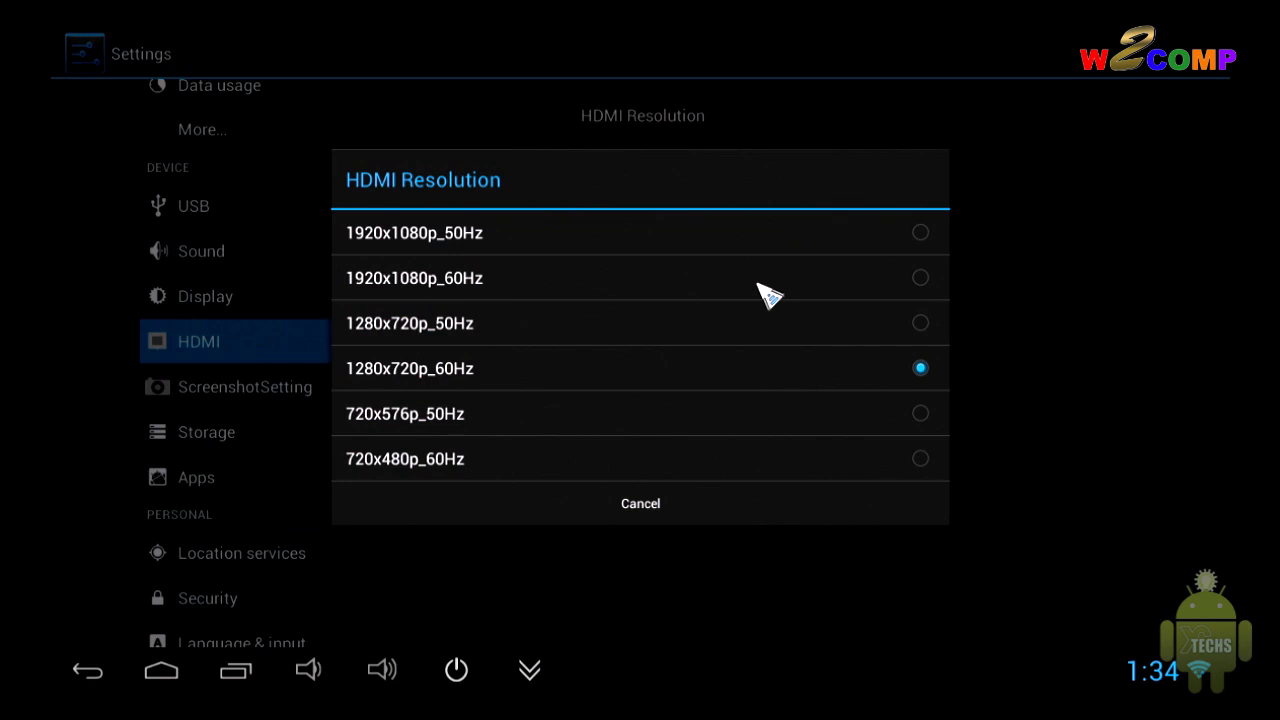
Keep resolution at 1280x720p_60Hz and drag Screen Zoom fully to full size
left_click(698, 508)
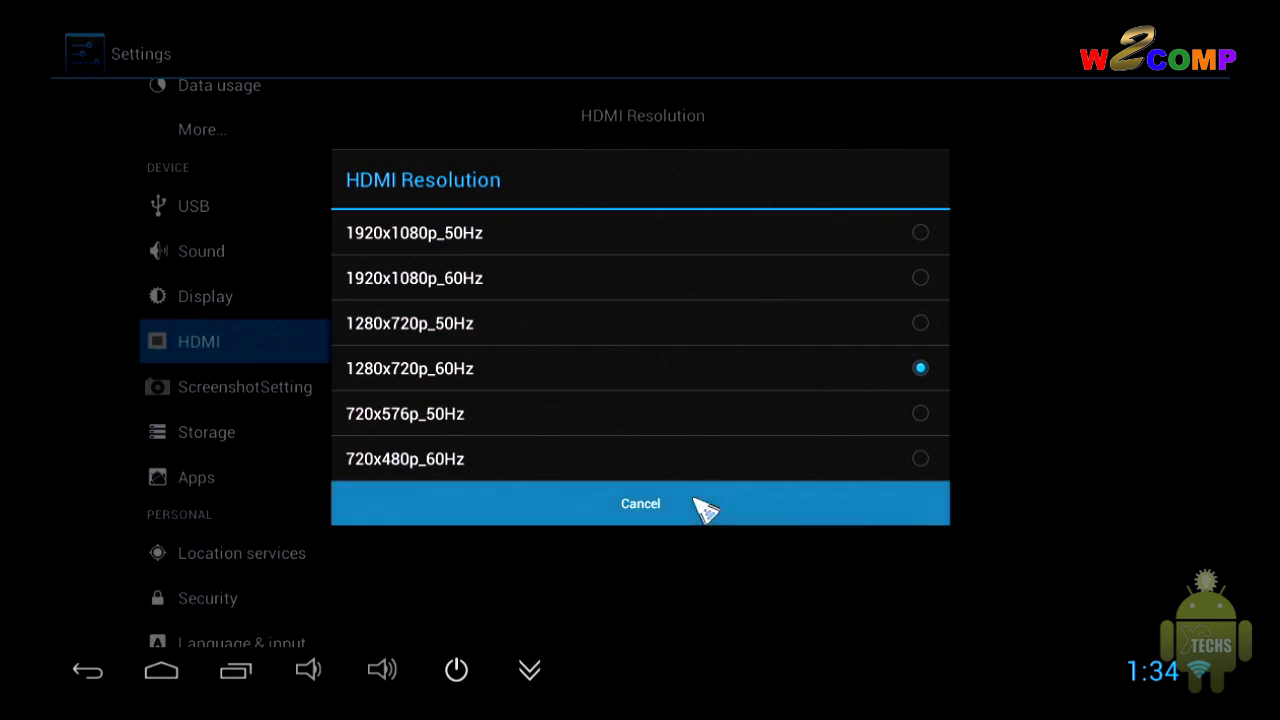
left_click(699, 188)
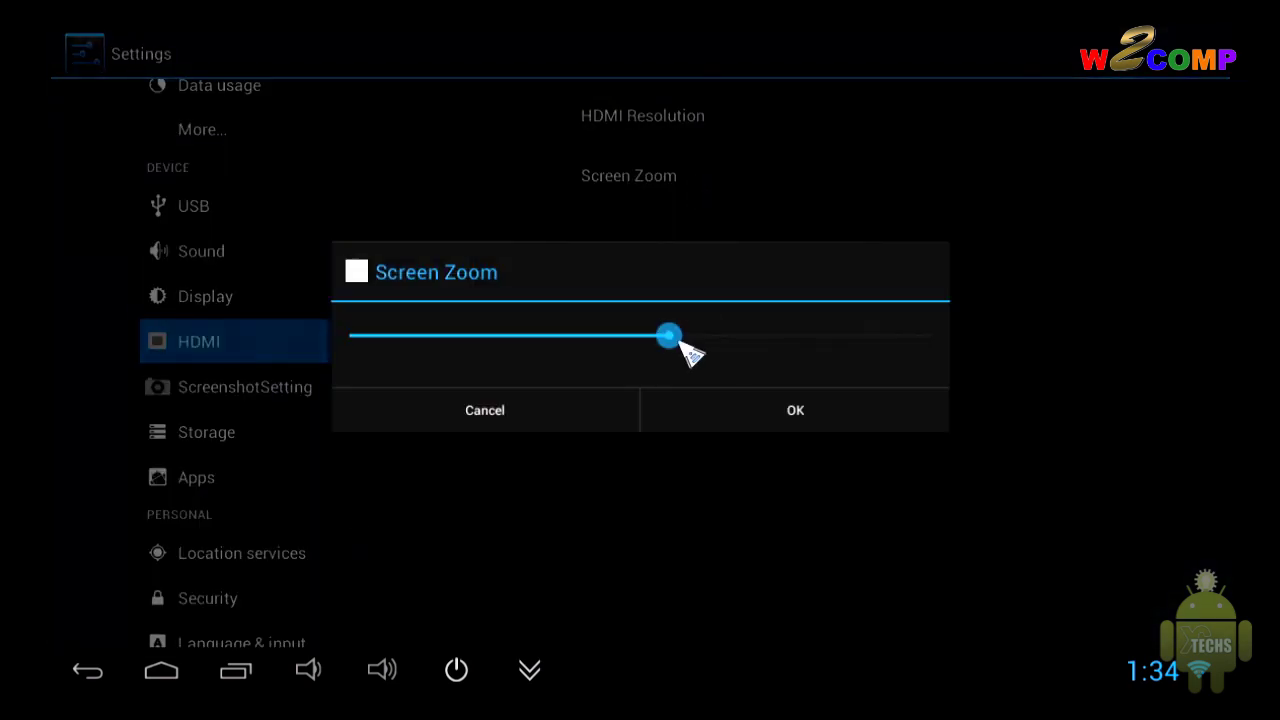
left_click_drag(676, 345, 1000, 334)
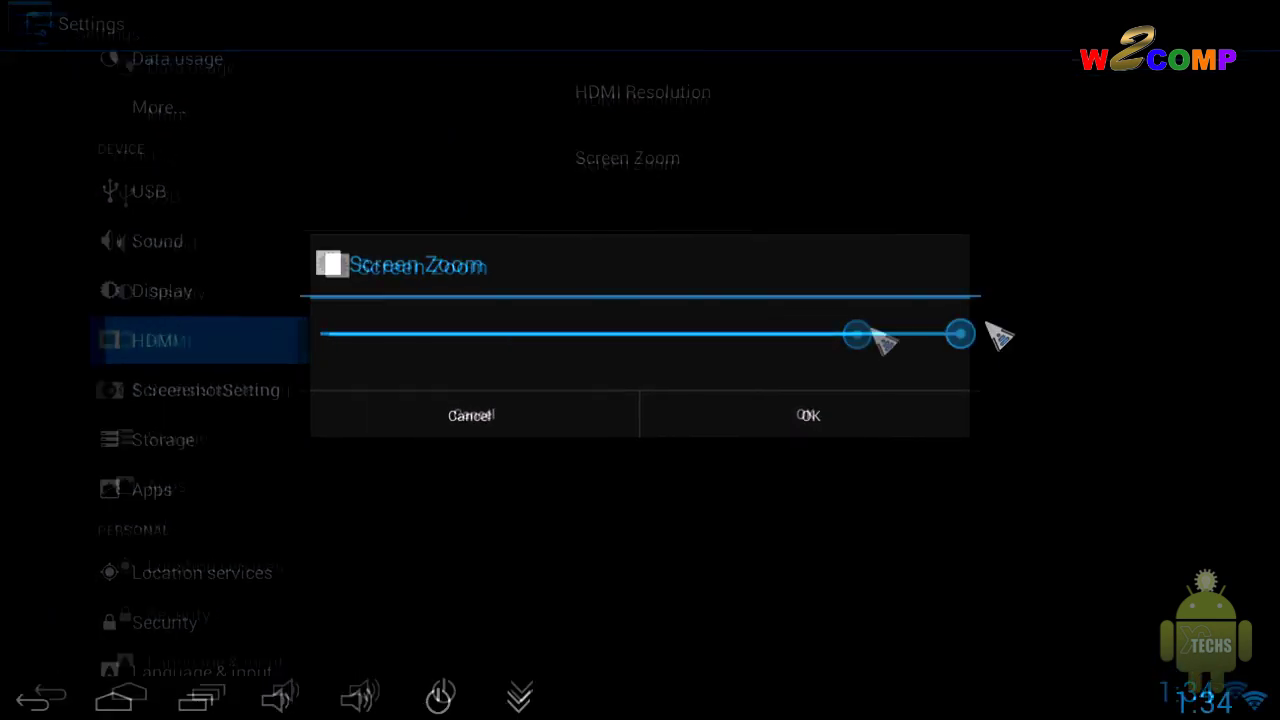
left_click(833, 414)
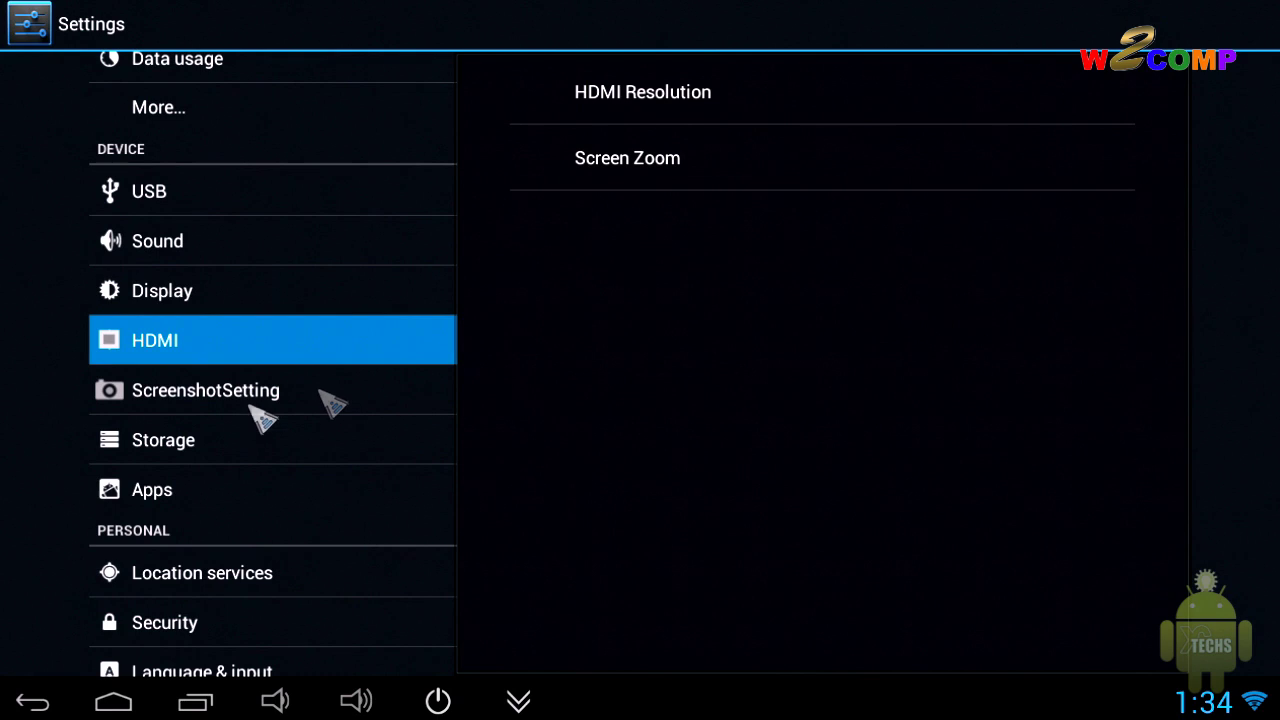
Tick 'Show the screenshot button in the statusbar', take a test screenshot, and open Storage
left_click(378, 412)
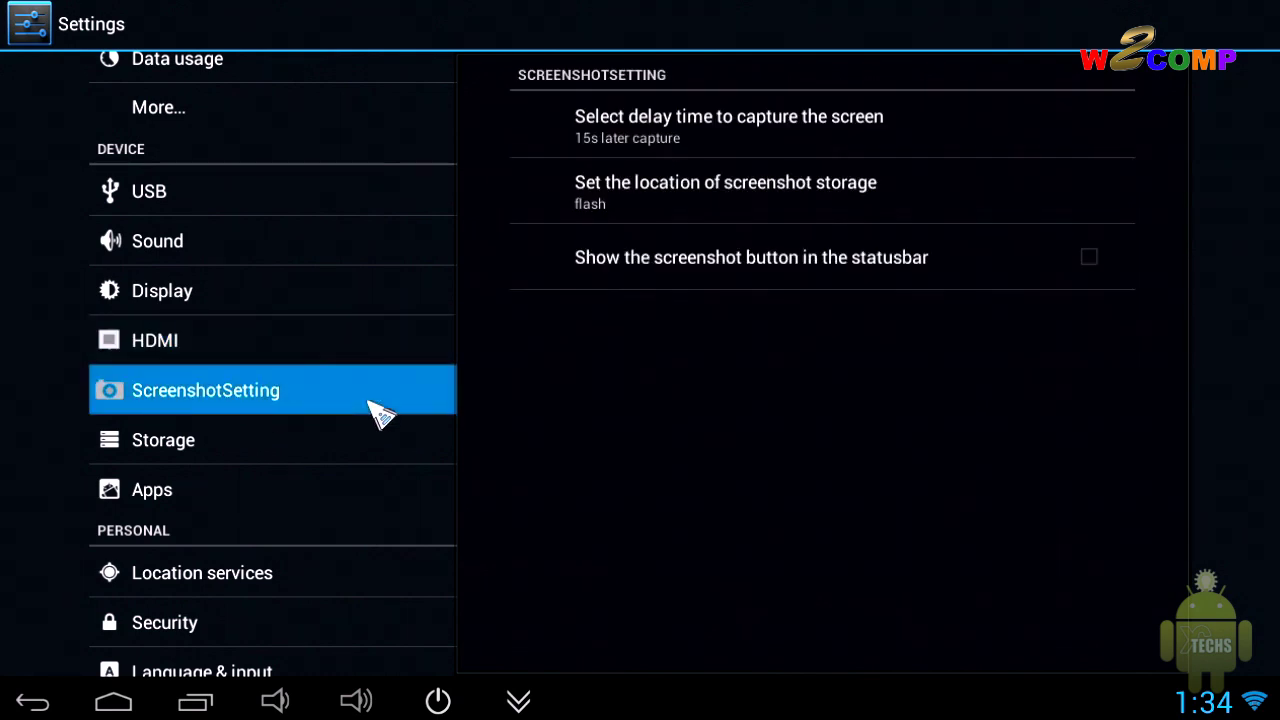
left_click(1091, 260)
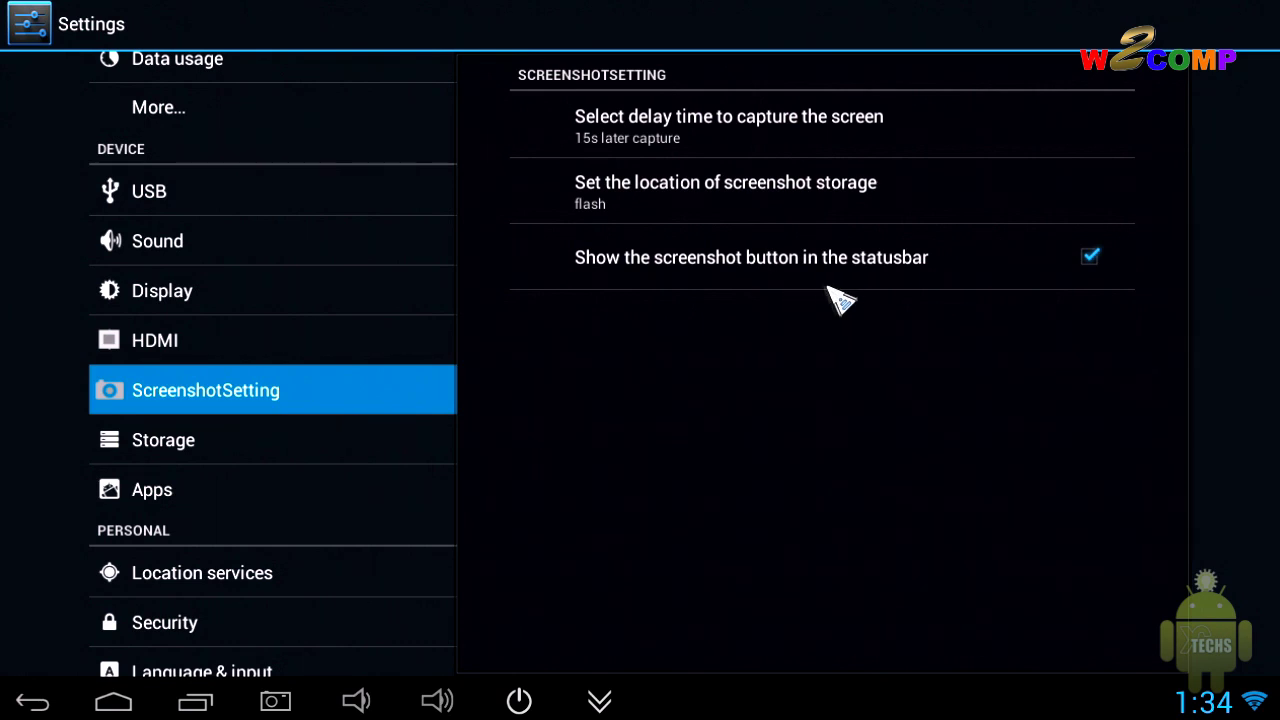
left_click(285, 702)
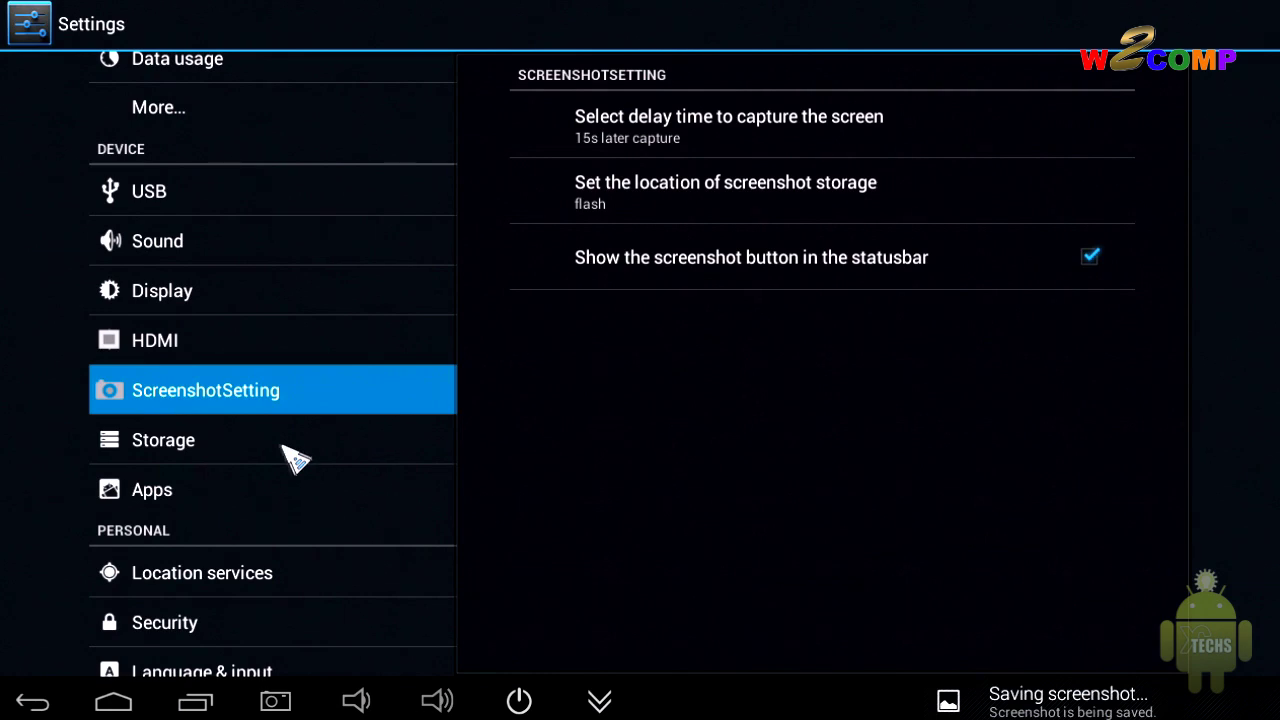
left_click(288, 456)
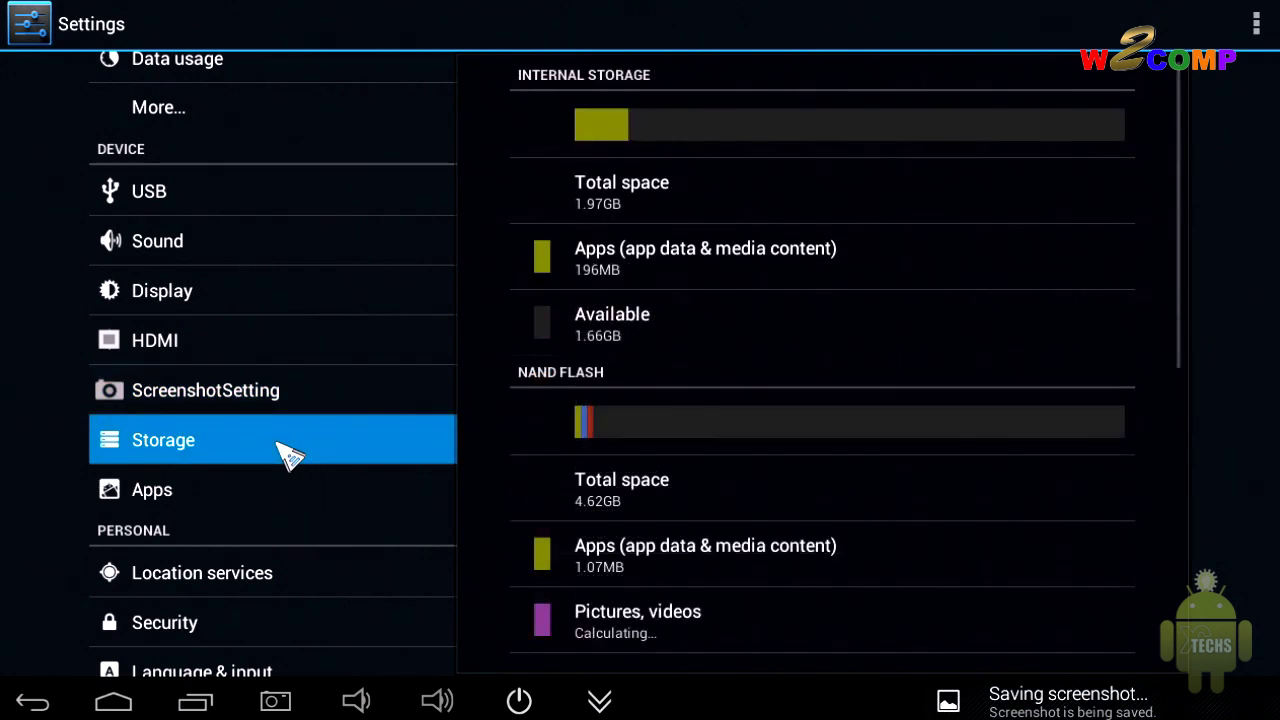
Scroll through storage usage, view the downloaded Apps list, then switch to Security
left_click_drag(709, 506, 712, 333)
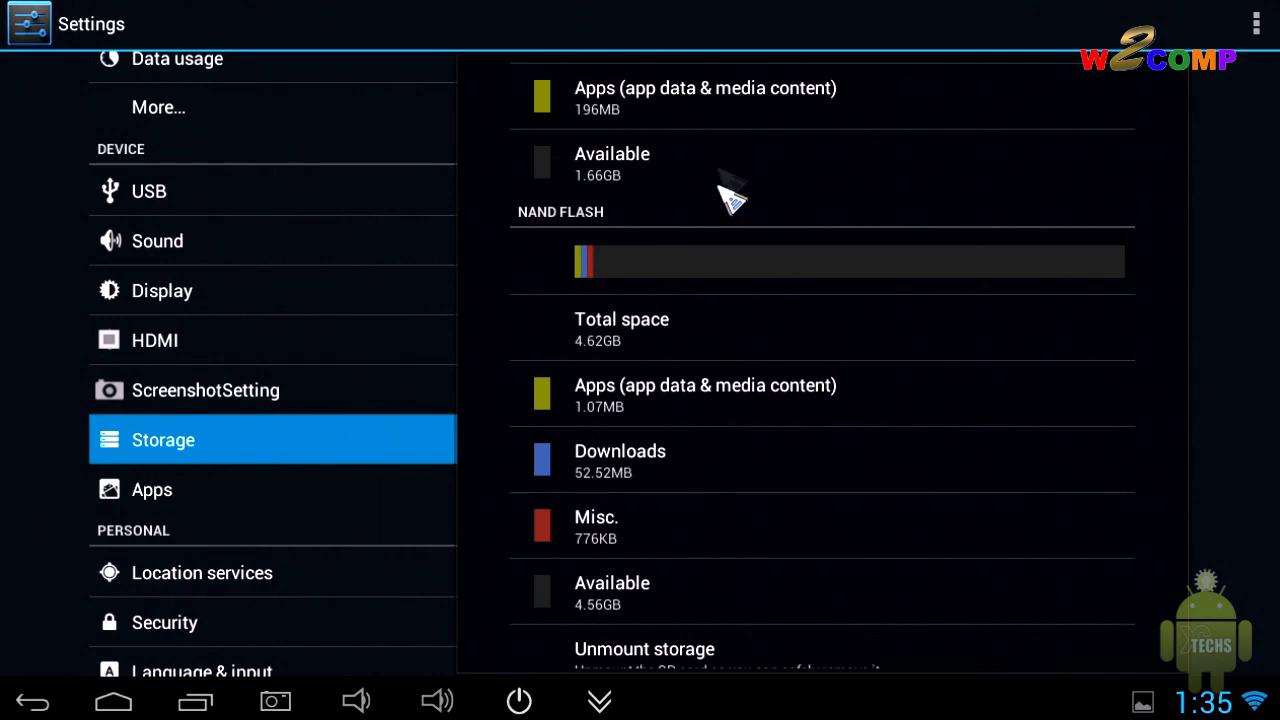
mouse_move(716, 177)
left_mouse_down()
mouse_move(755, 377)
mouse_move(786, 266)
mouse_move(780, 134)
left_mouse_up()
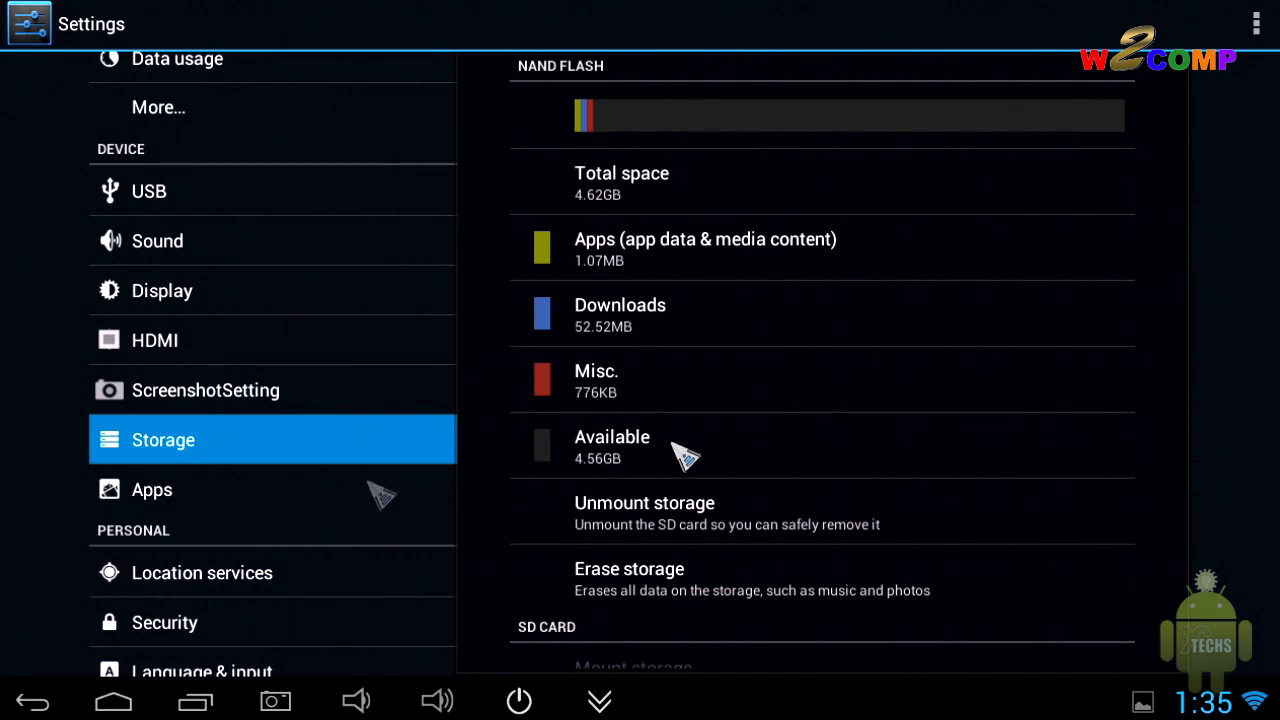
left_click_drag(333, 508, 371, 331)
left_click(373, 333)
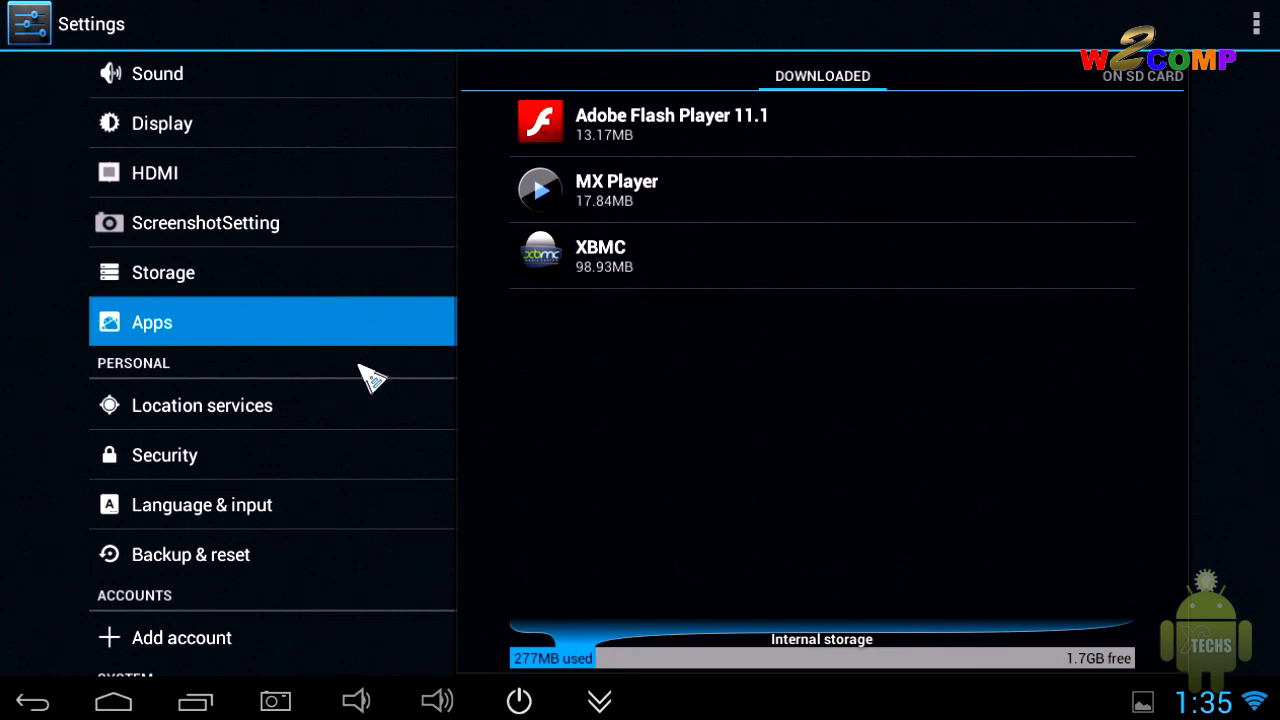
left_click(314, 462)
left_click_drag(314, 462, 322, 239)
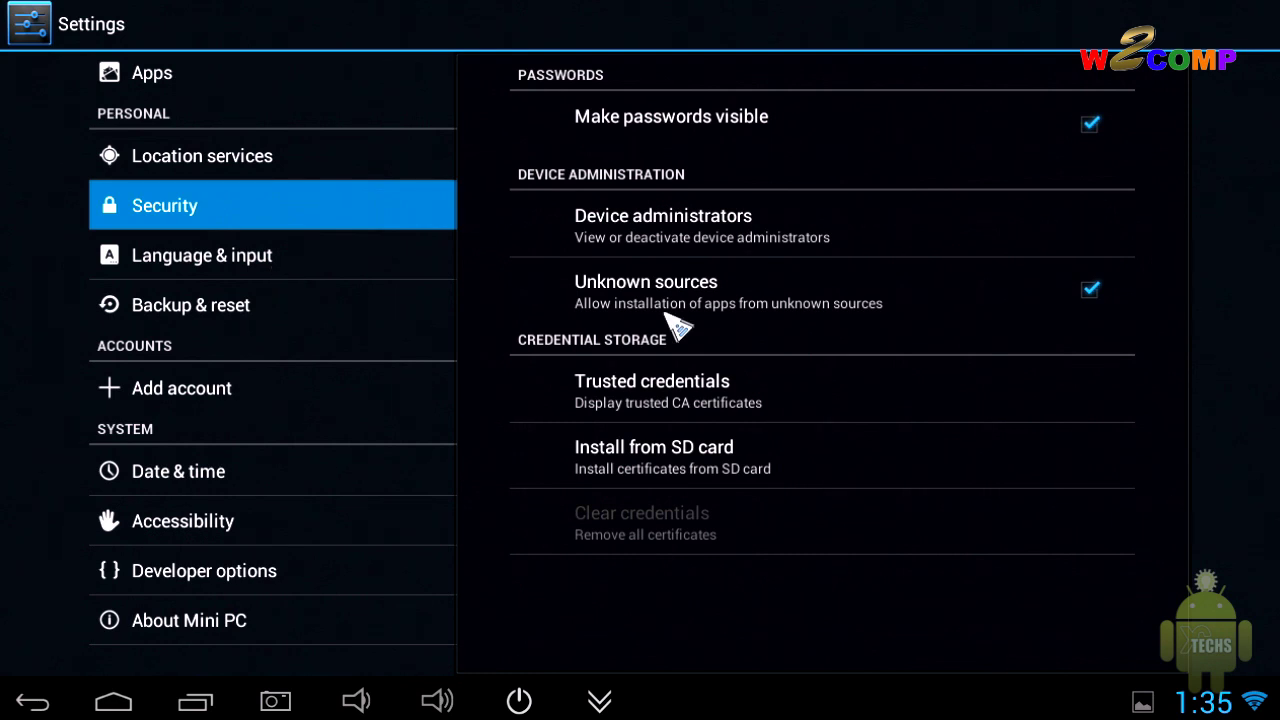
Step through Language & input, Backup & reset, Date & time and Accessibility, ending on Developer options
left_click(327, 268)
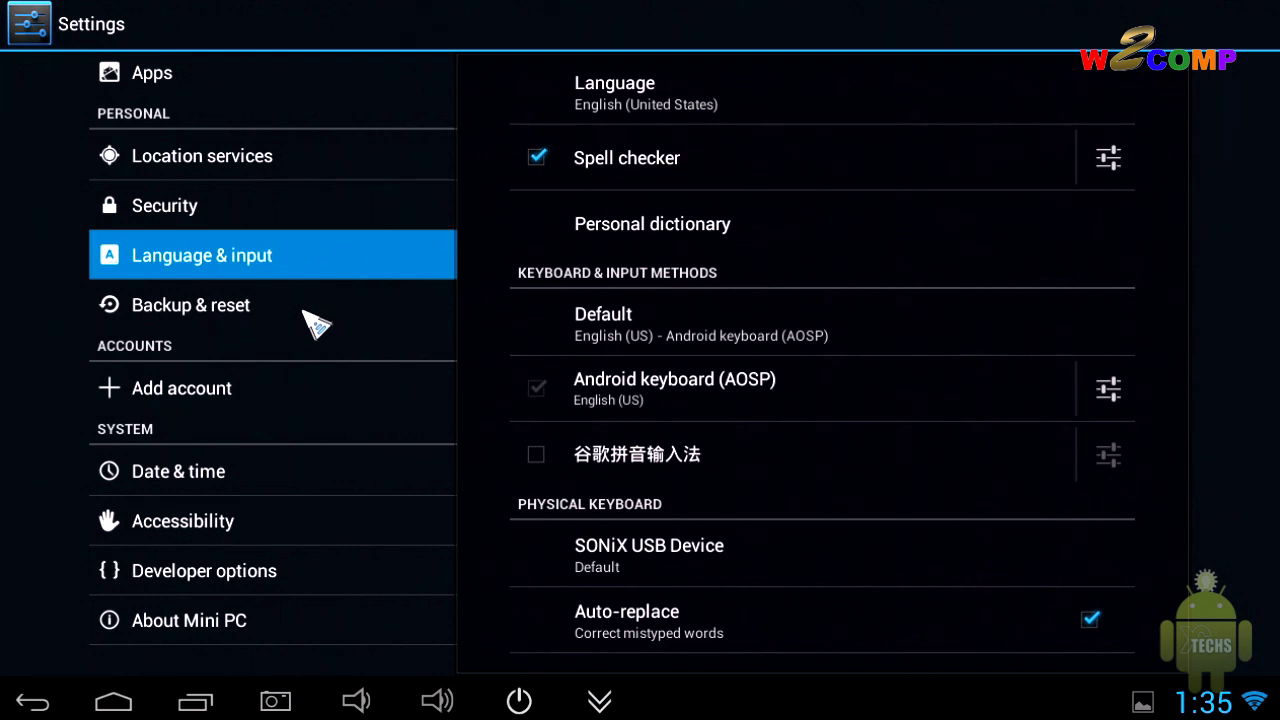
left_click(306, 316)
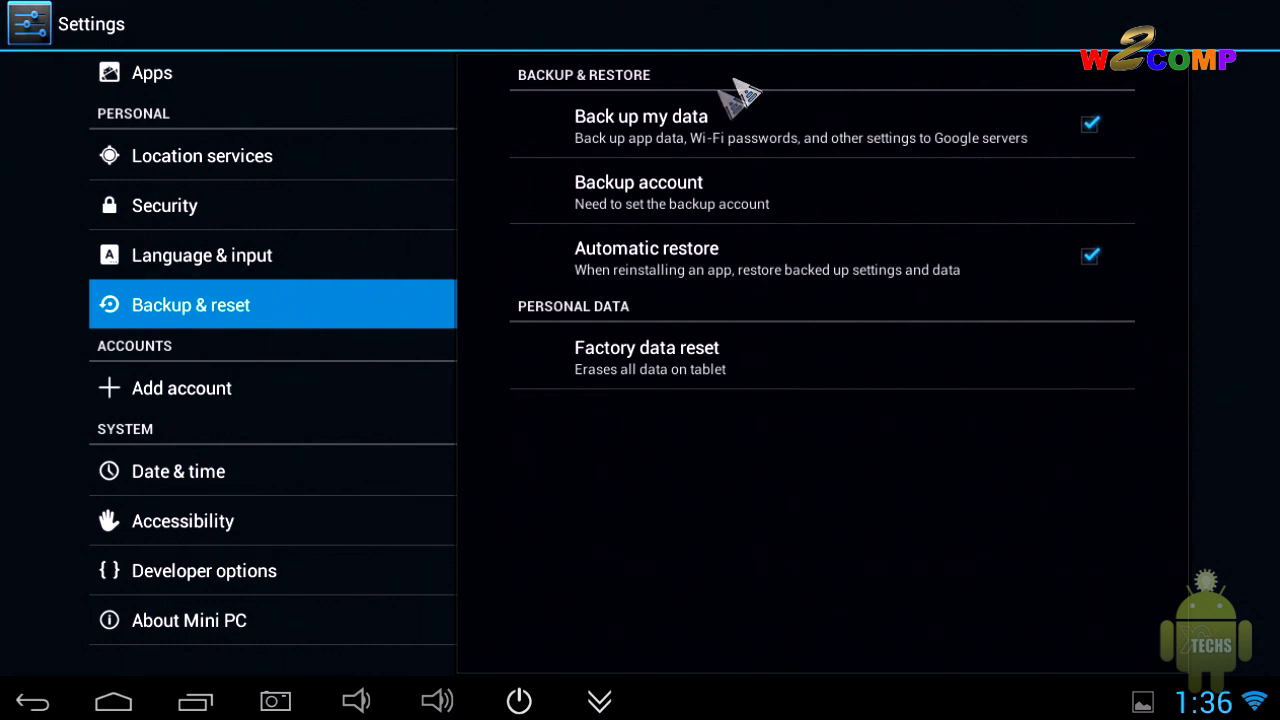
left_click(282, 476)
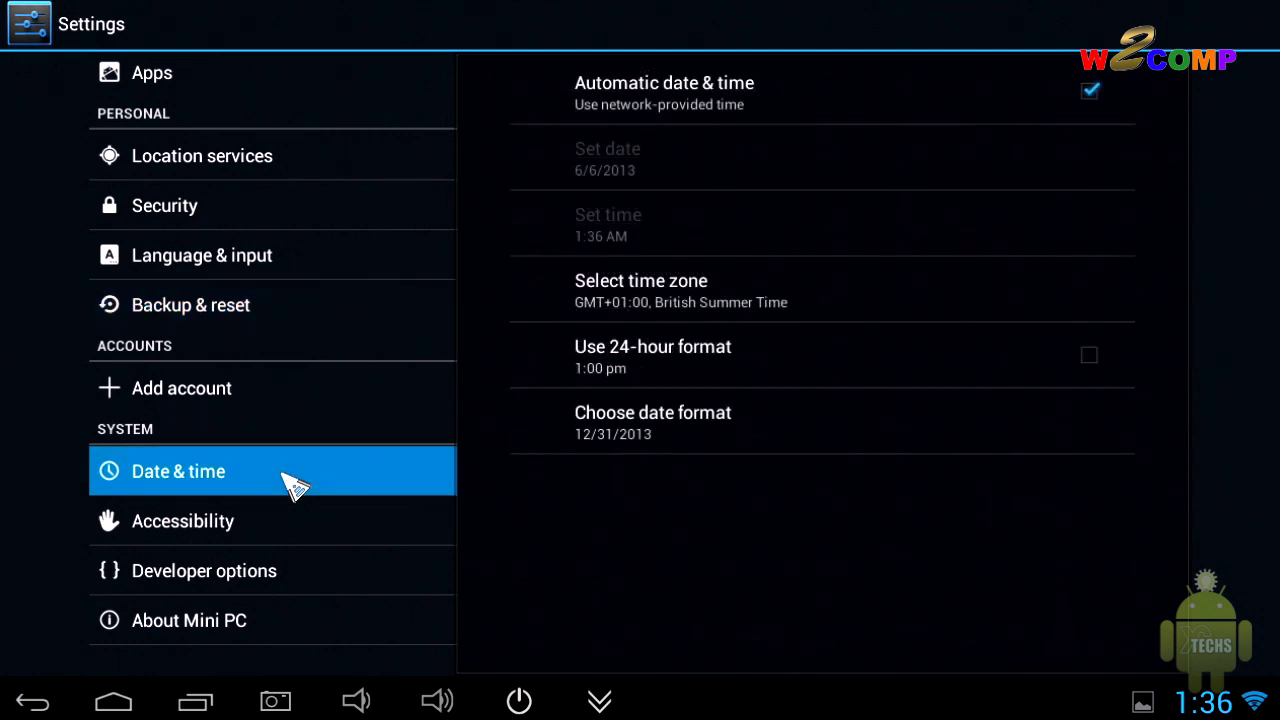
left_click(287, 540)
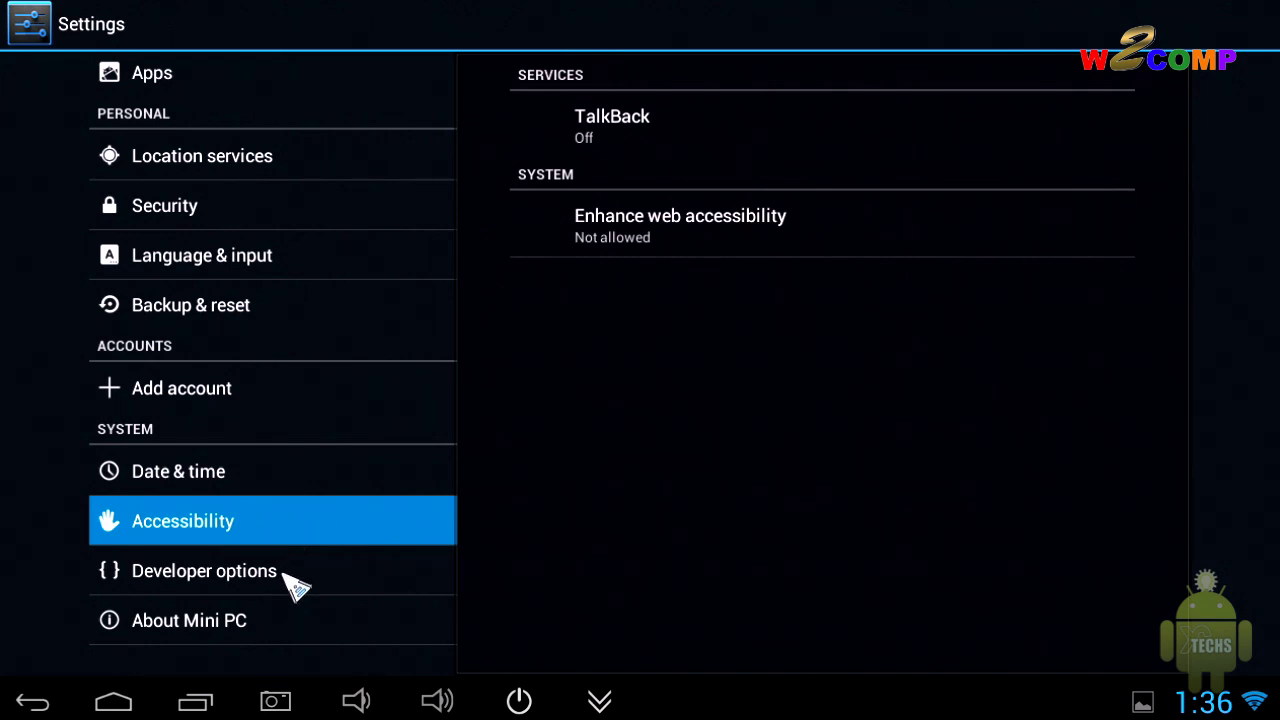
left_click(328, 583)
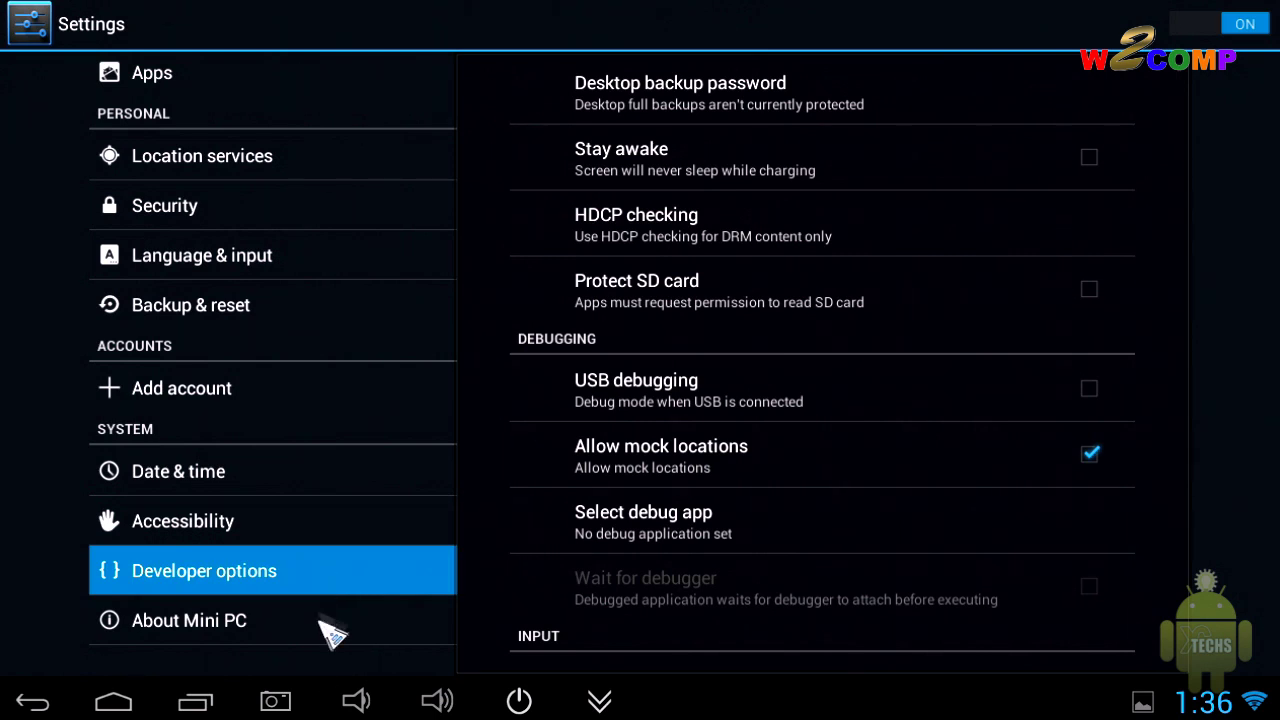
View About Mini PC (RKM MK802IV, Android 4.1.1), then exit Settings to the home screen
left_click(326, 618)
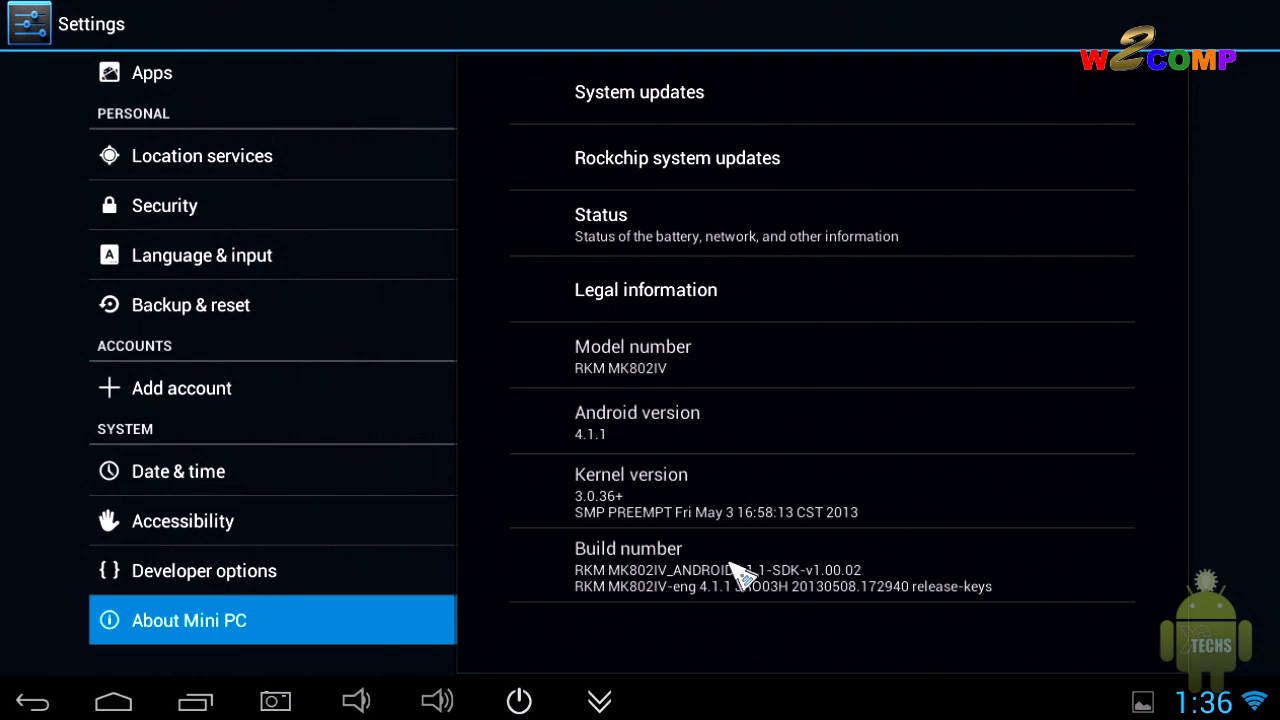
key("Escape")
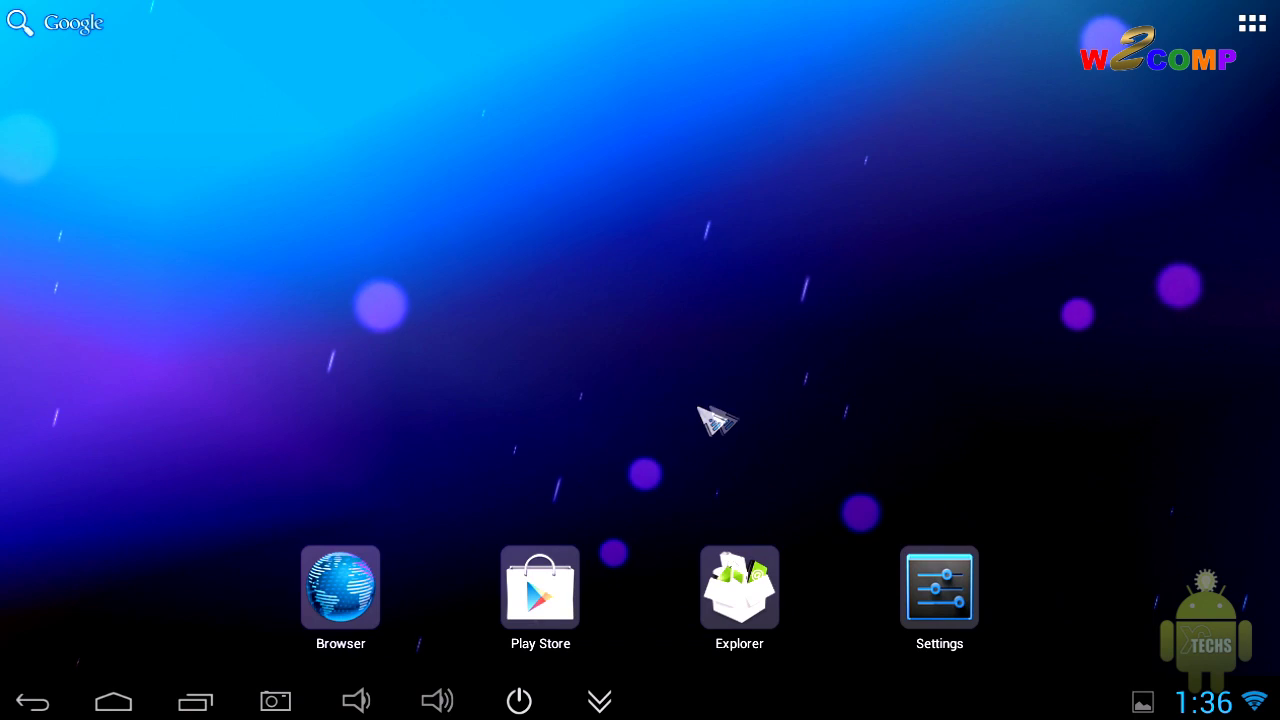